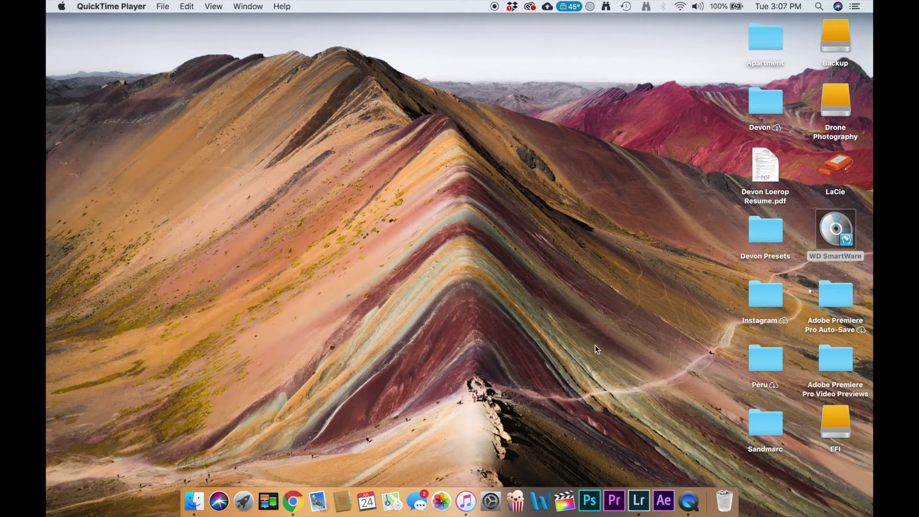
# Switch from the Finder desktop to Lightroom Classic
pyautogui.click(639, 499)
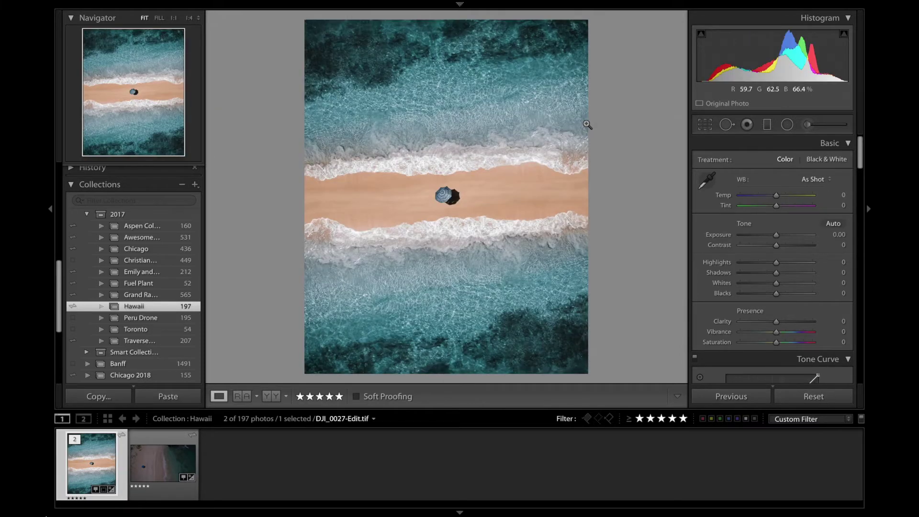
# Select DJI_0027.DNG and set Exposure +2.10, Contrast +56, Highlights −58, Shadows +37, Whites −22, Blacks −37
pyautogui.press('Right')
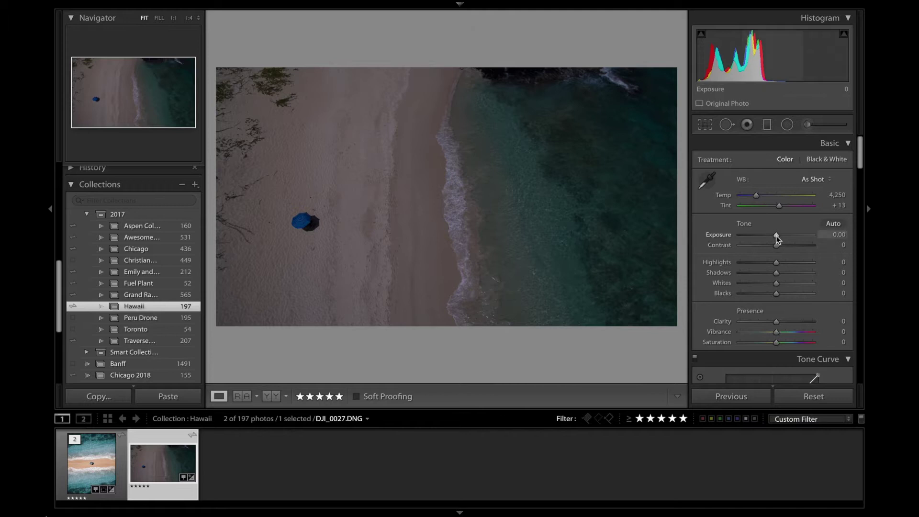
pyautogui.moveTo(777, 235); pyautogui.dragTo(763, 295)
pyautogui.scroll(-3, 835, 309)
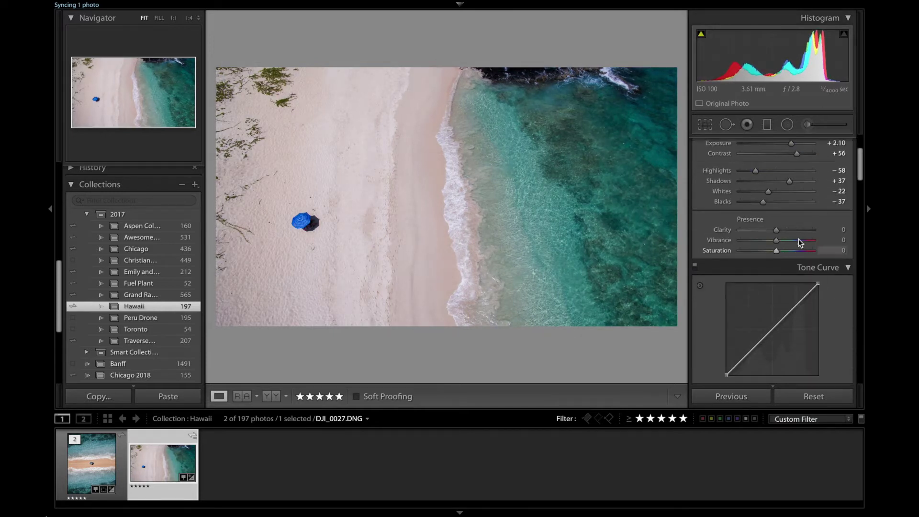
pyautogui.scroll(1, 776, 249)
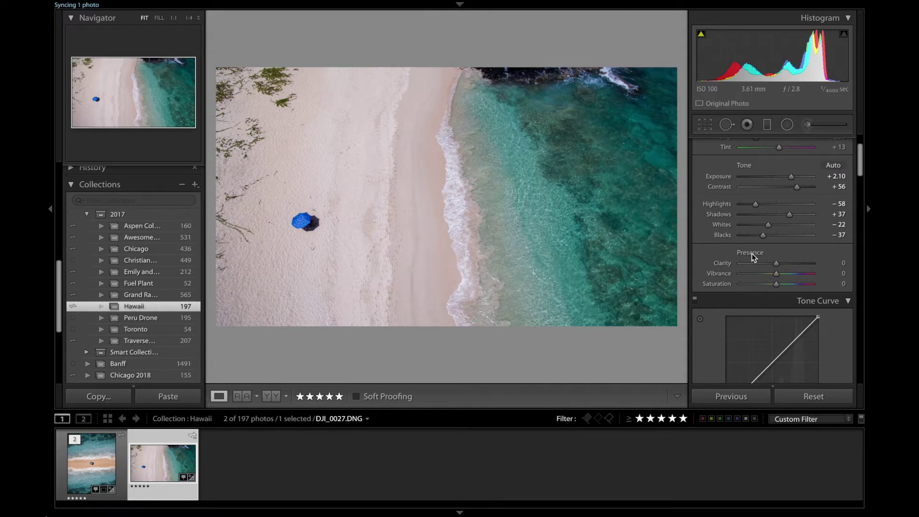
pyautogui.scroll(-1, 749, 273)
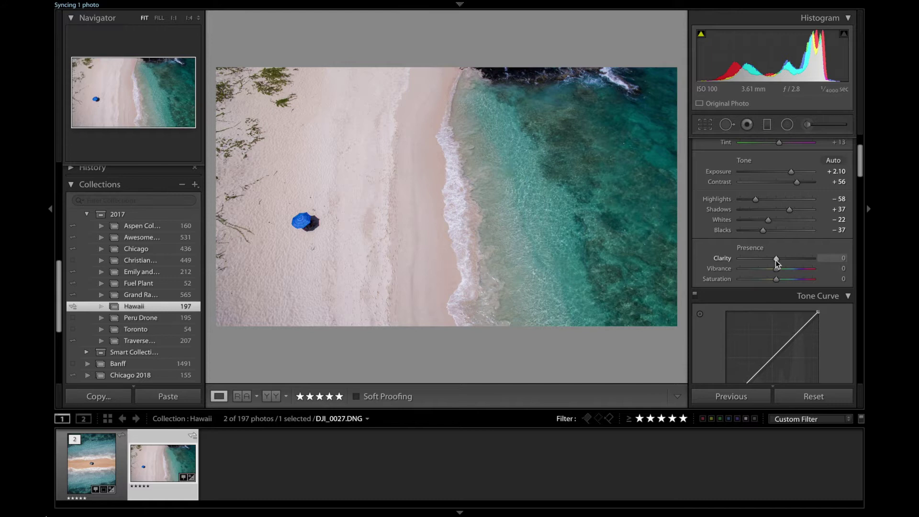
# Set Presence to Clarity +51, Vibrance +20 and Saturation −35
pyautogui.moveTo(776, 260); pyautogui.dragTo(794, 261)
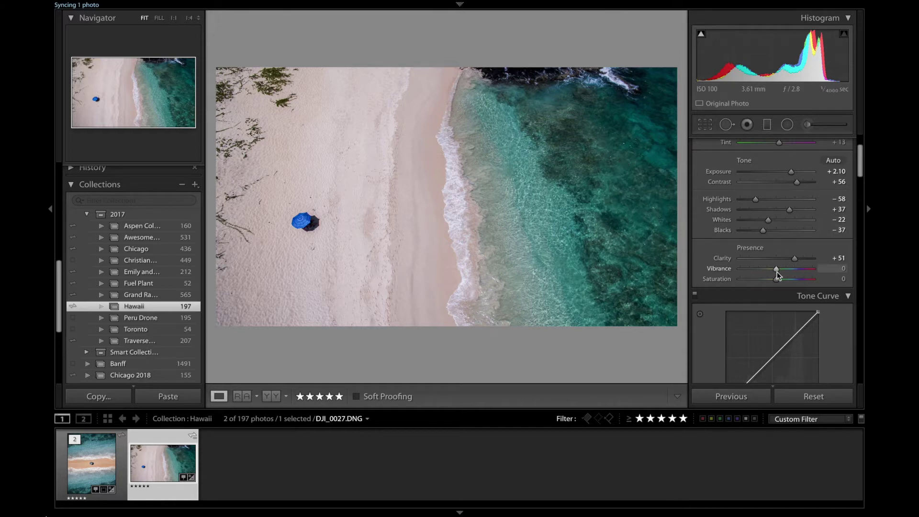
pyautogui.moveTo(778, 271)
pyautogui.mouseDown()
pyautogui.moveTo(786, 271)
pyautogui.moveTo(764, 280)
pyautogui.mouseUp()
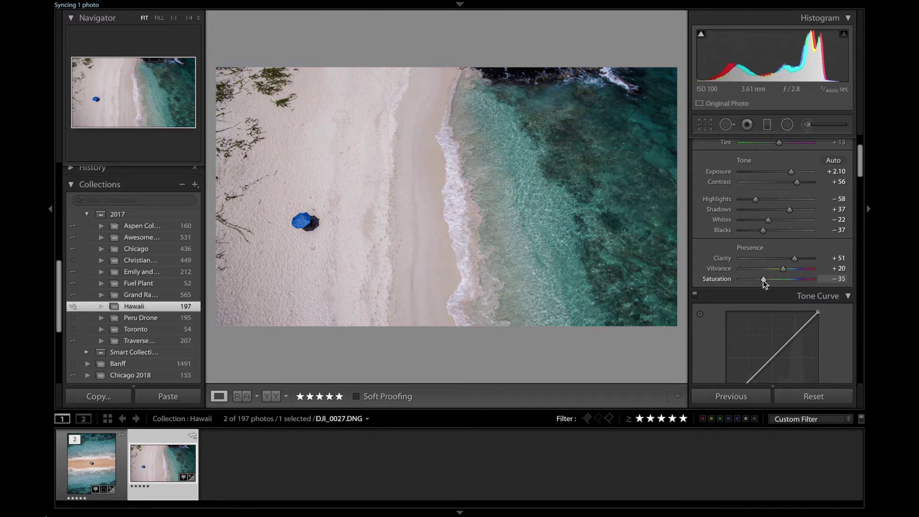
pyautogui.scroll(-3, 763, 280)
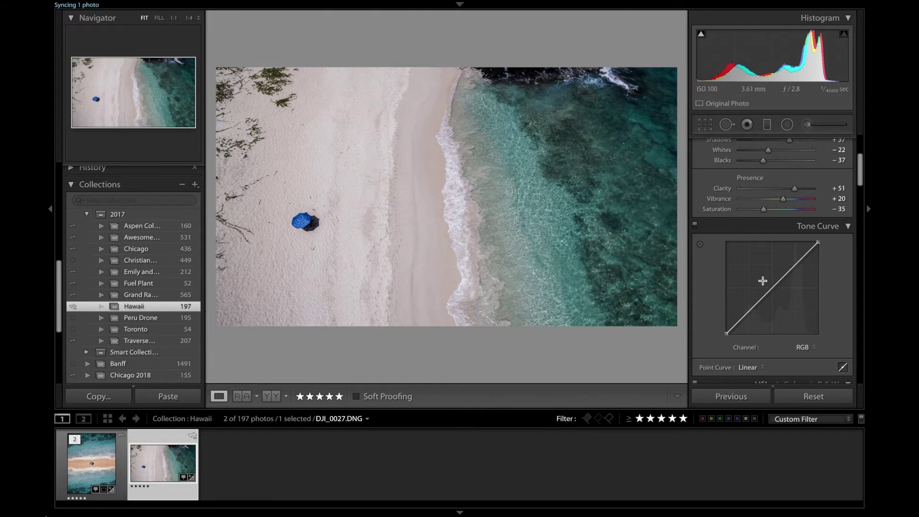
# Add highlight and shadow points to the tone curve, pulling the shadow point down into an S-curve
pyautogui.click(790, 266)
pyautogui.click(746, 310)
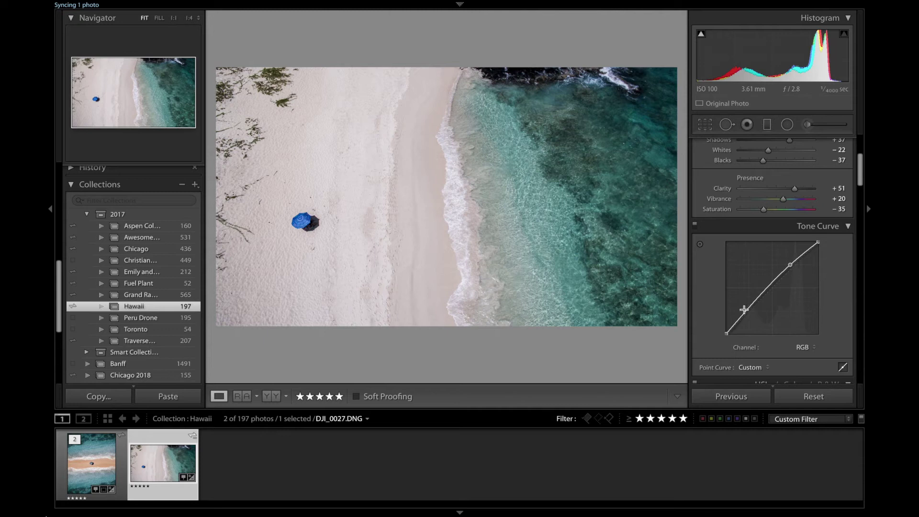
pyautogui.moveTo(746, 311); pyautogui.dragTo(723, 335)
pyautogui.scroll(-10, 759, 269)
# Set Camera Calibration Blue Primary to Hue −35 and Saturation −24
pyautogui.scroll(-6, 759, 269)
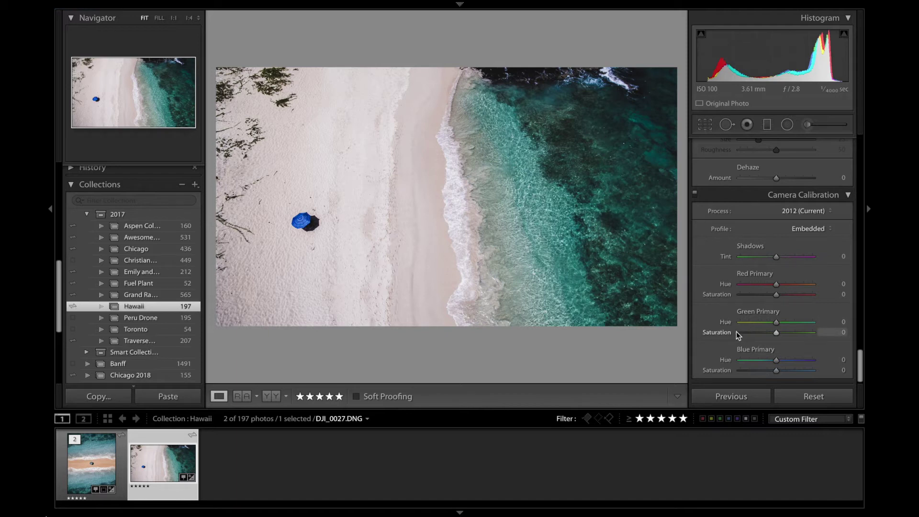
pyautogui.moveTo(776, 362)
pyautogui.mouseDown()
pyautogui.moveTo(763, 363)
pyautogui.moveTo(768, 374)
pyautogui.moveTo(778, 370)
pyautogui.moveTo(769, 372)
pyautogui.mouseUp()
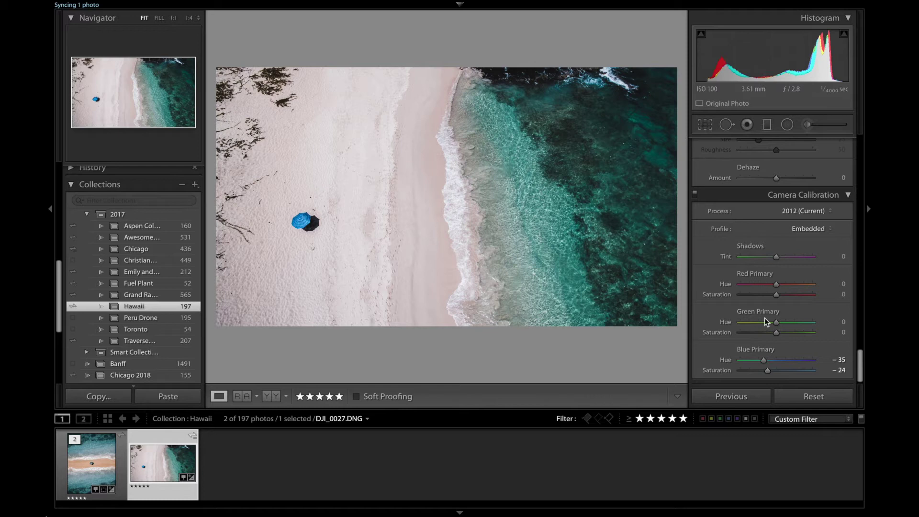
# Shift HSL hues: Orange +30, Yellow −47, Green −21, Aqua +5, Blue −7
pyautogui.scroll(10, 719, 352)
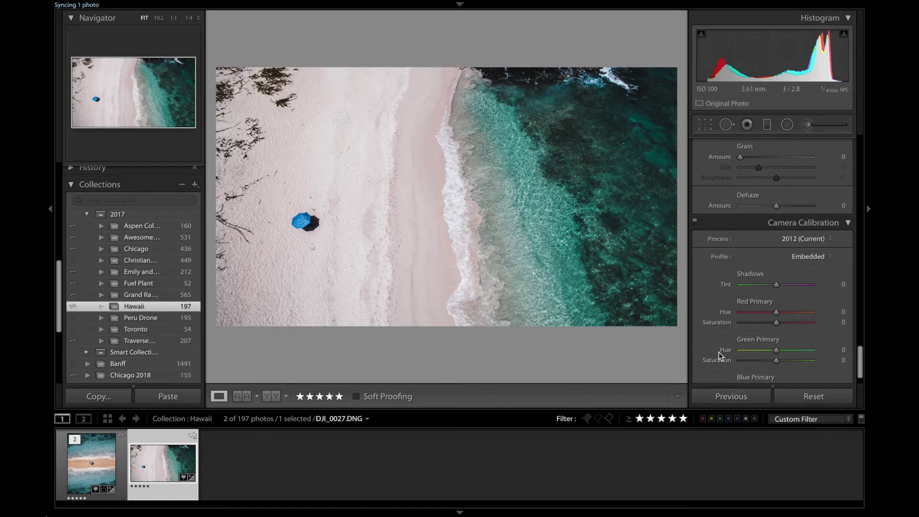
pyautogui.scroll(10, 719, 352)
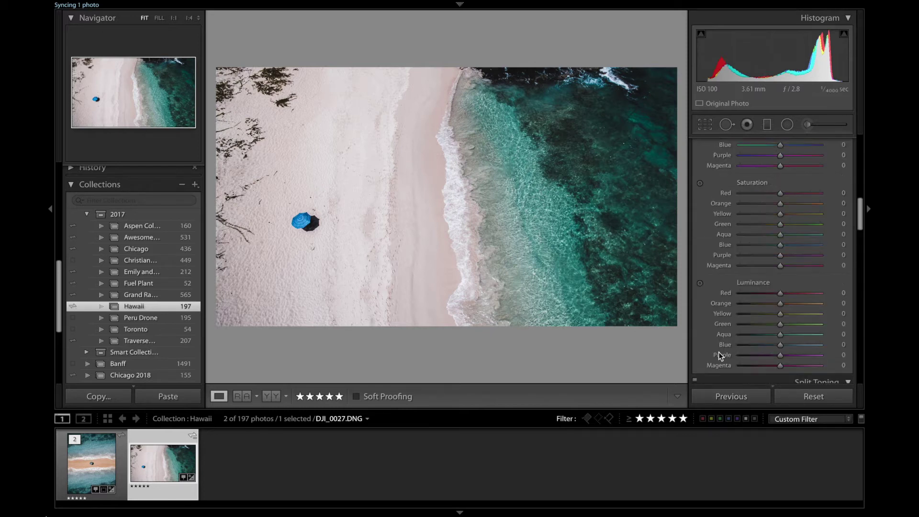
pyautogui.scroll(-1, 719, 346)
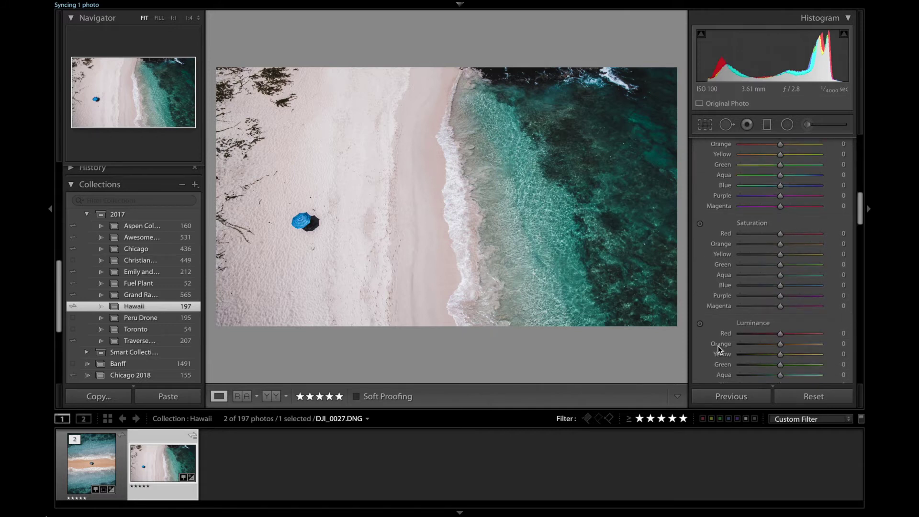
pyautogui.scroll(3, 802, 246)
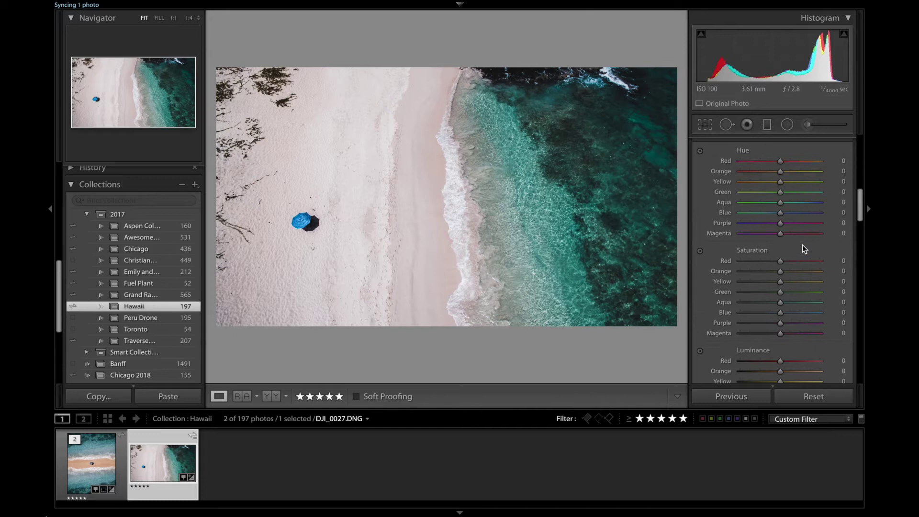
pyautogui.scroll(-1, 804, 248)
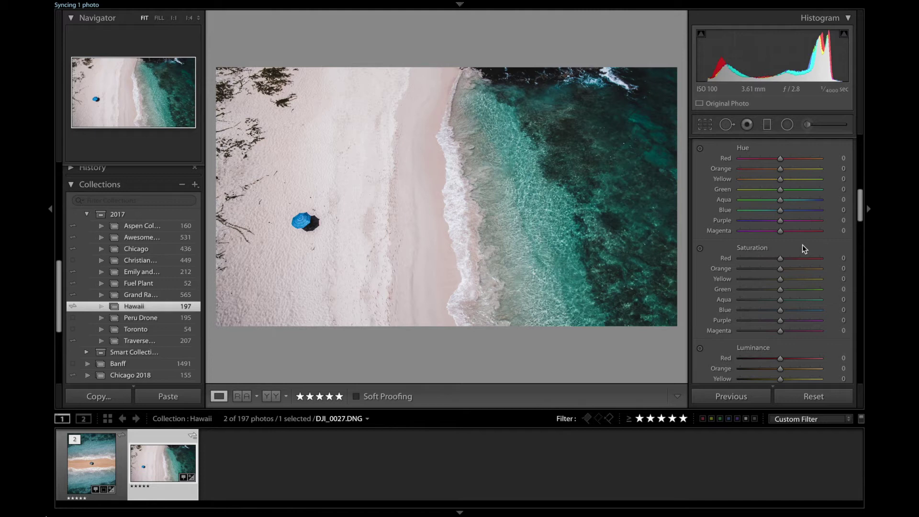
pyautogui.moveTo(780, 169); pyautogui.dragTo(792, 169)
pyautogui.moveTo(780, 179); pyautogui.dragTo(778, 211)
# Set HSL saturation Orange +84, Yellow +70, Aqua −26, Blue −39, Purple −26, keeping Red at 0
pyautogui.moveTo(780, 258); pyautogui.dragTo(813, 279)
pyautogui.scroll(1, 766, 283)
pyautogui.click(808, 285)
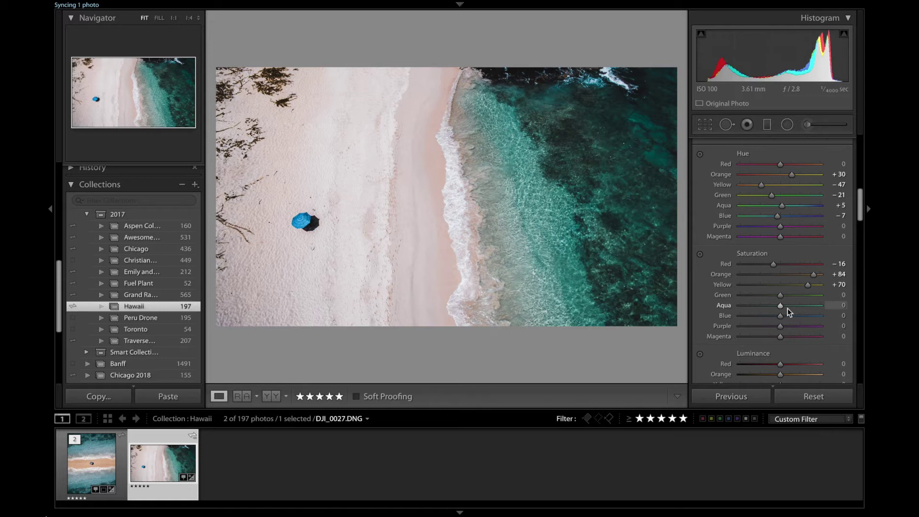
pyautogui.click(770, 305)
pyautogui.click(764, 316)
pyautogui.click(770, 326)
pyautogui.moveTo(773, 264); pyautogui.dragTo(866, 261)
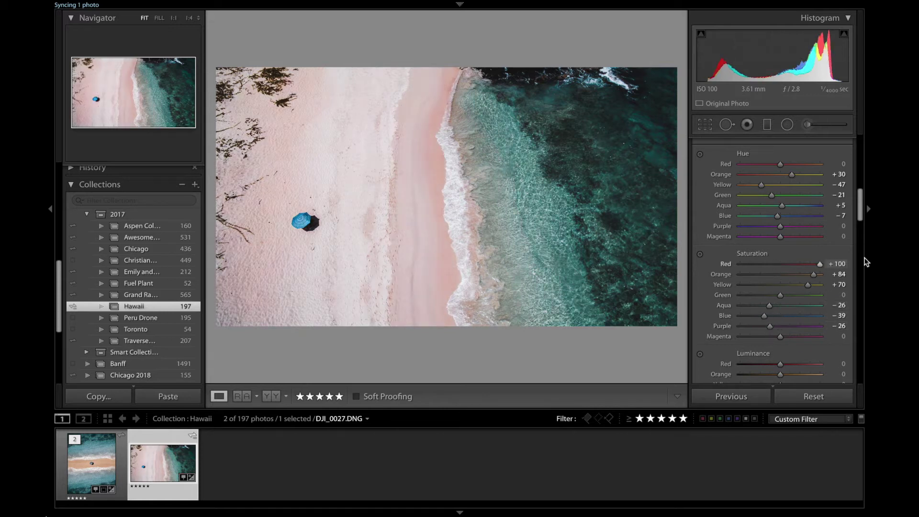
pyautogui.doubleClick(802, 263)
pyautogui.scroll(-2, 833, 301)
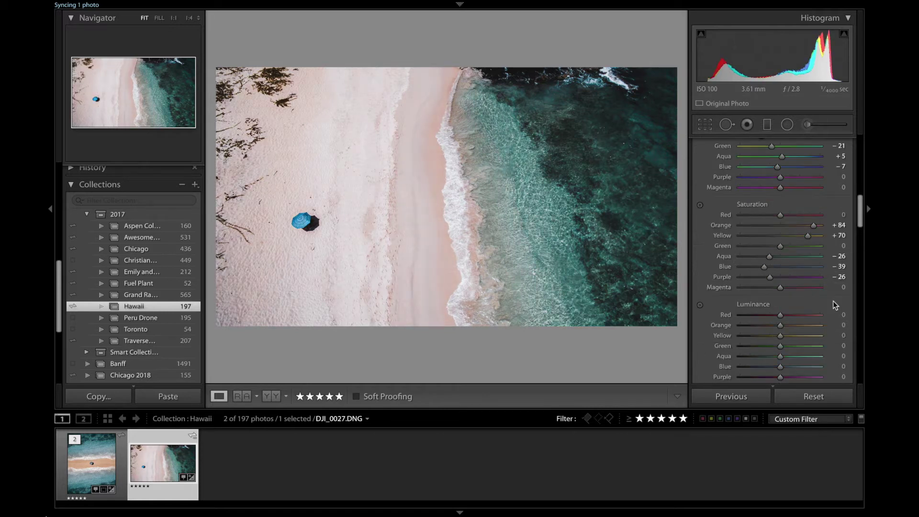
pyautogui.scroll(-5, 833, 301)
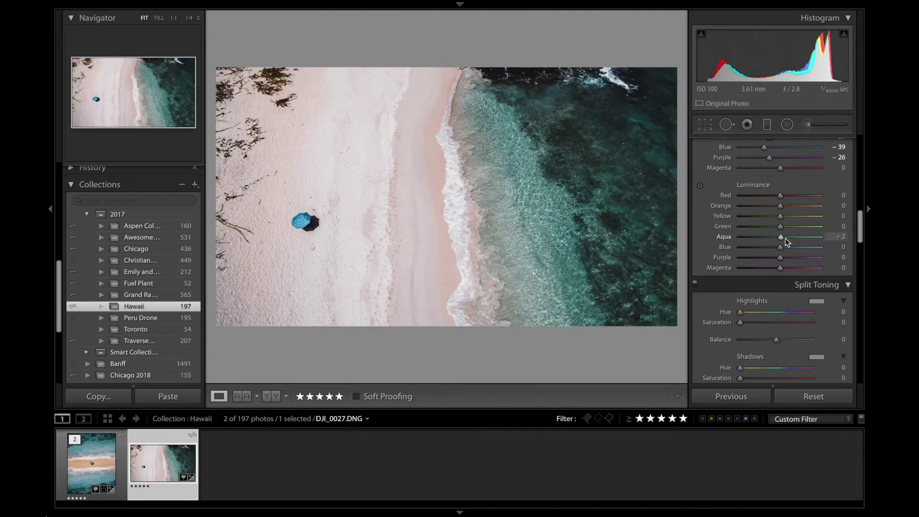
# Raise Aqua luminance to +25 and enable Remove Chromatic Aberration, leaving profile corrections off
pyautogui.moveTo(785, 238); pyautogui.dragTo(790, 236)
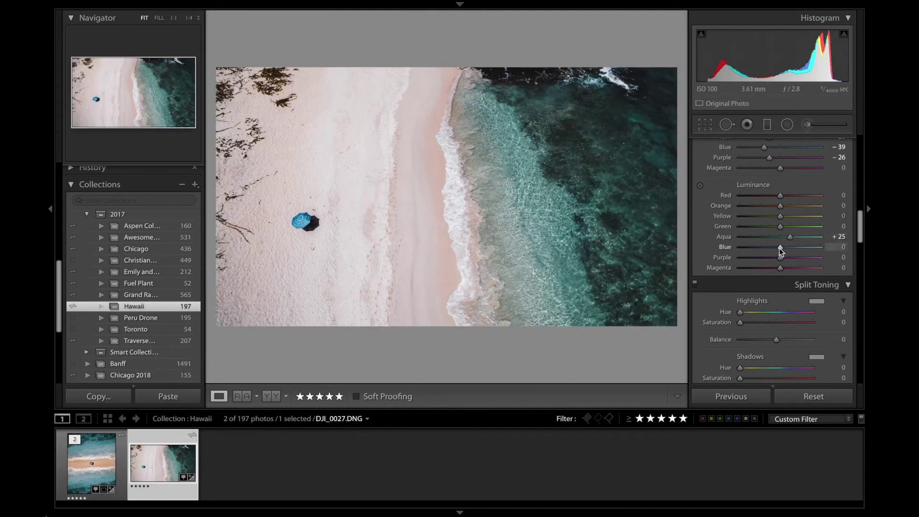
pyautogui.scroll(-10, 783, 336)
pyautogui.click(702, 210)
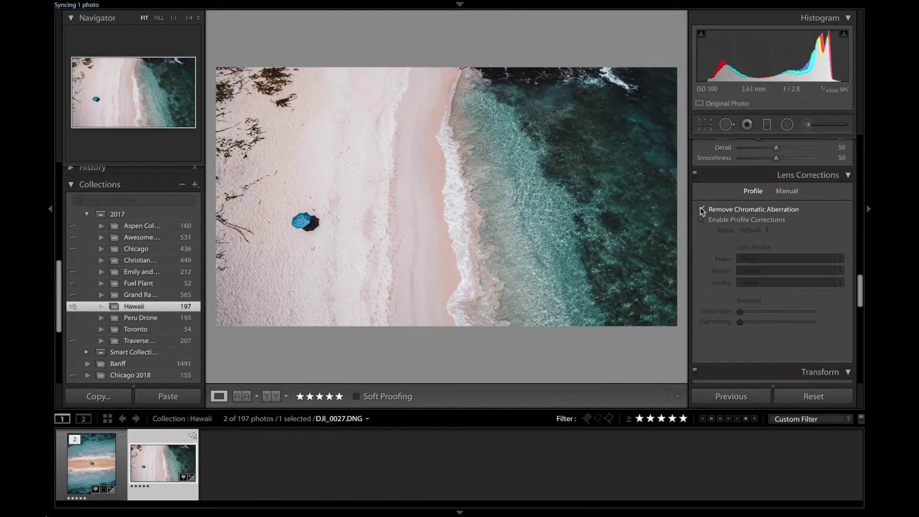
pyautogui.click(701, 220)
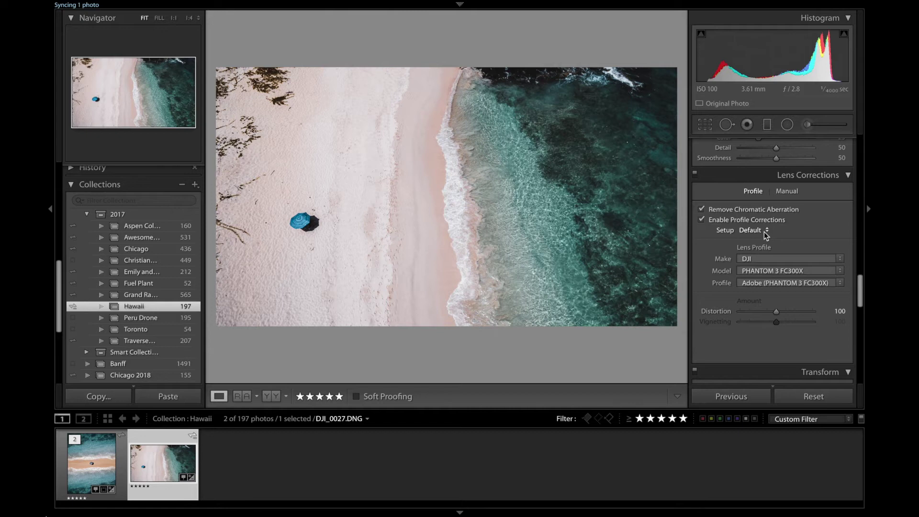
pyautogui.click(702, 220)
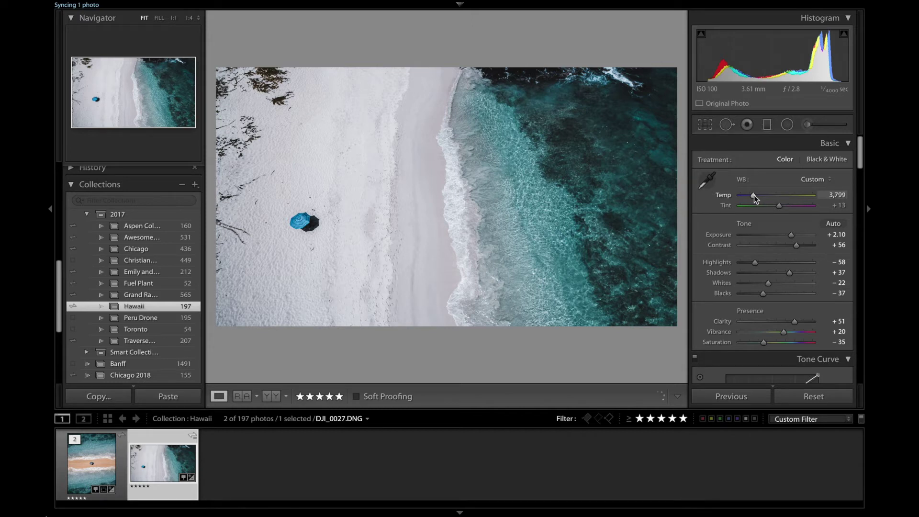
# Lower the white balance Temp to 3,669
pyautogui.moveTo(754, 196); pyautogui.dragTo(753, 195)
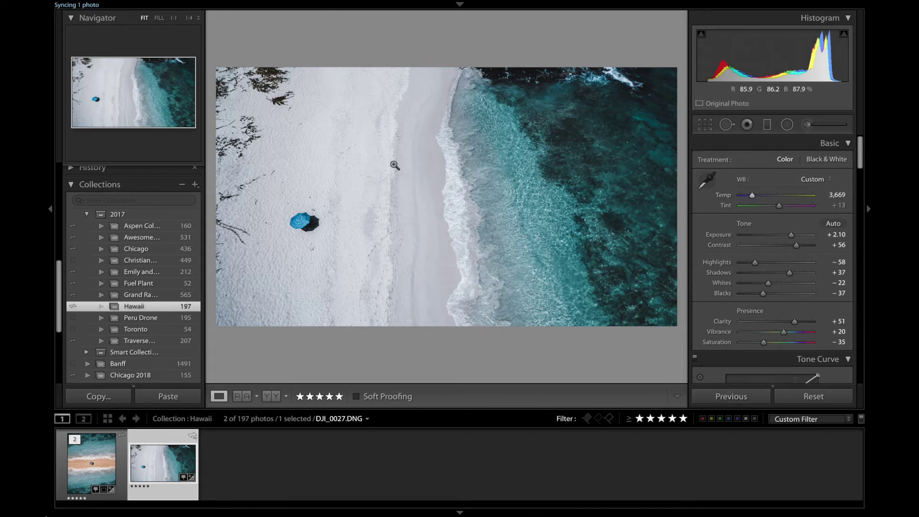
# Set the Transform Vertical perspective correction to −34
pyautogui.hotkey('ctrl', '7')
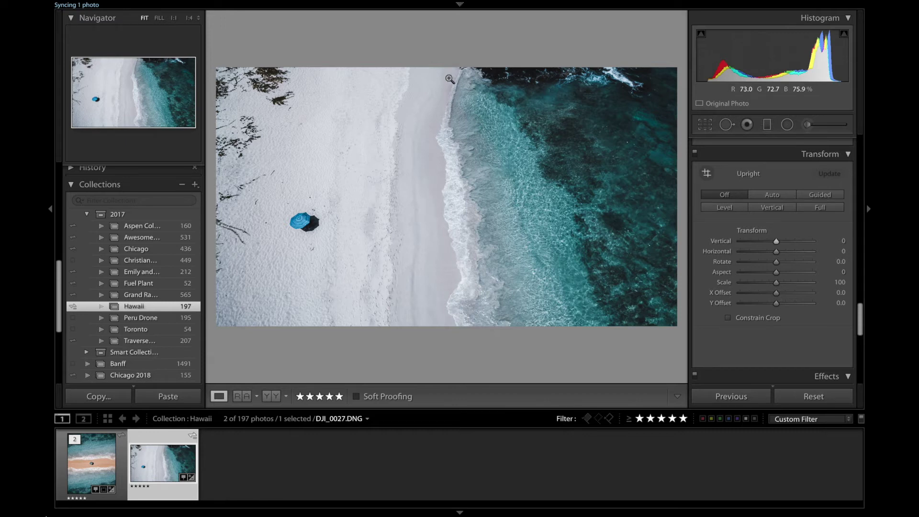
pyautogui.moveTo(776, 242); pyautogui.dragTo(766, 246)
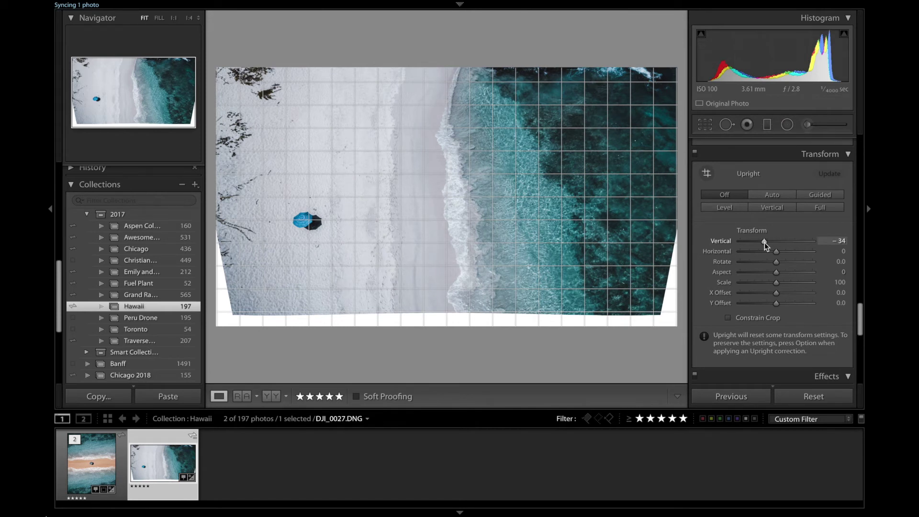
pyautogui.moveTo(765, 246); pyautogui.dragTo(766, 246)
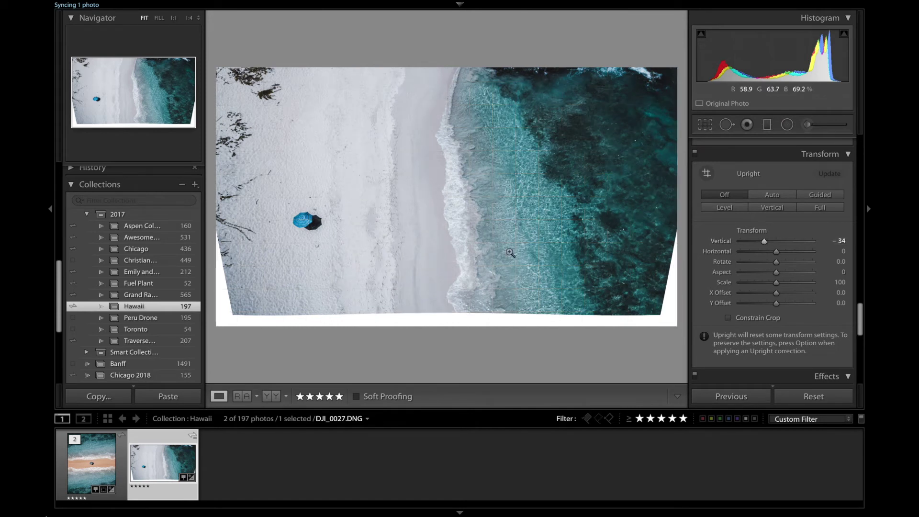
# Crop tighter at the original aspect to cut the white keystone gaps, repositioning the photo inside
pyautogui.click(706, 124)
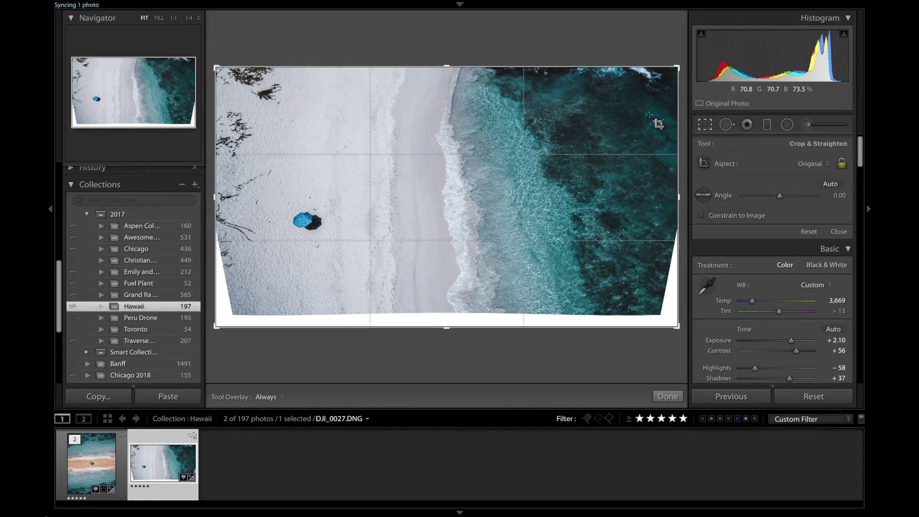
pyautogui.moveTo(558, 9)
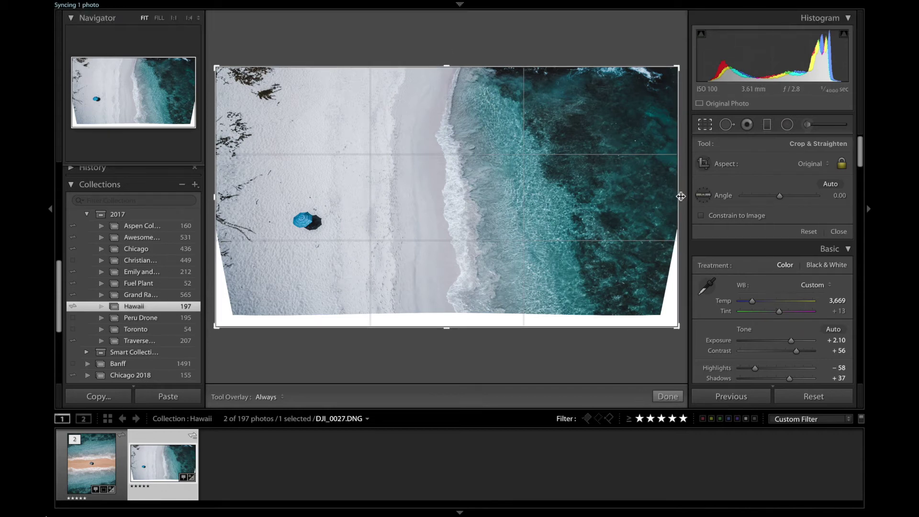
pyautogui.moveTo(673, 197); pyautogui.dragTo(642, 197)
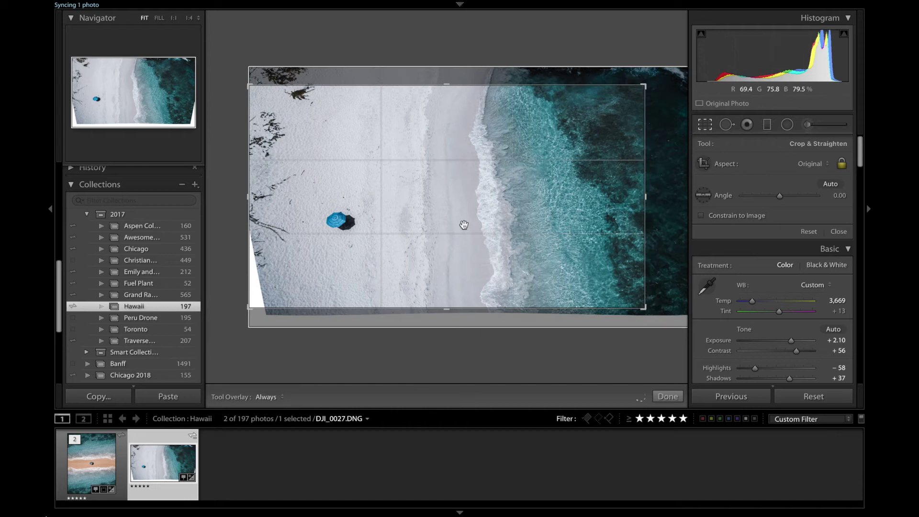
pyautogui.moveTo(460, 231); pyautogui.dragTo(479, 223)
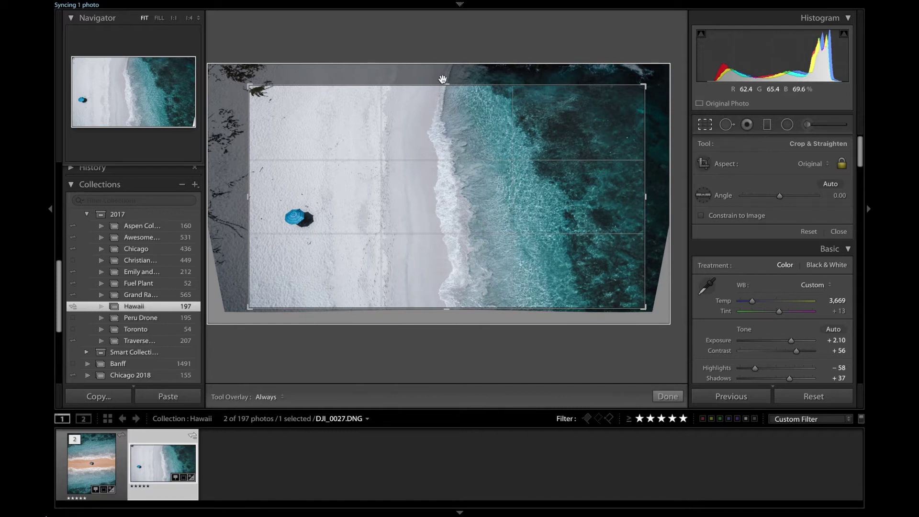
pyautogui.moveTo(443, 79); pyautogui.dragTo(449, 100)
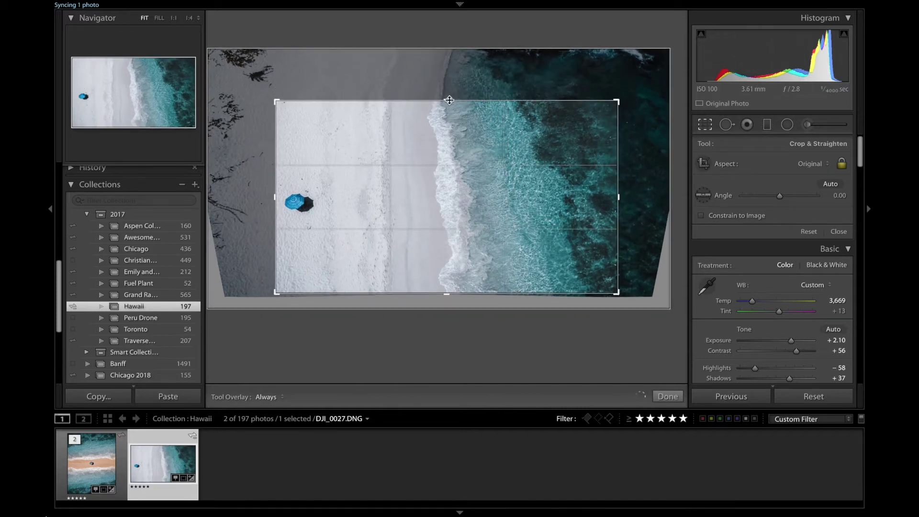
pyautogui.moveTo(413, 168); pyautogui.dragTo(410, 170)
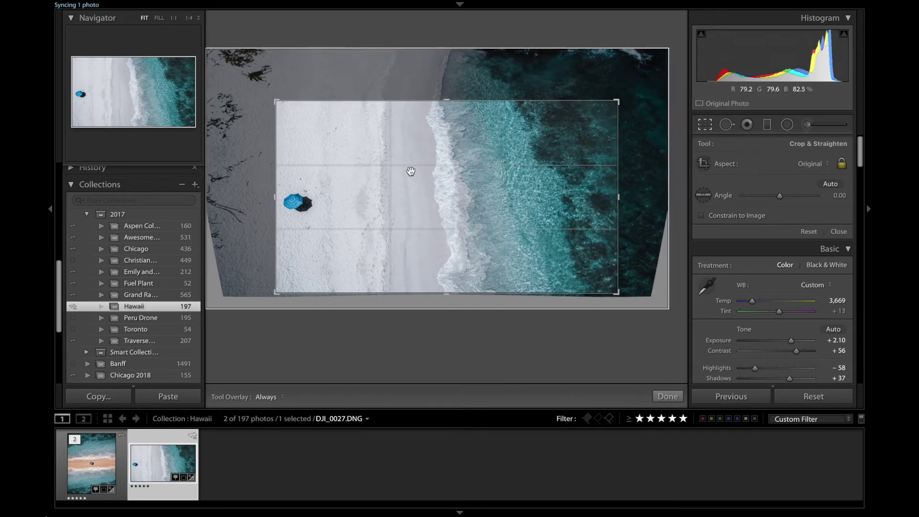
pyautogui.press('Return')
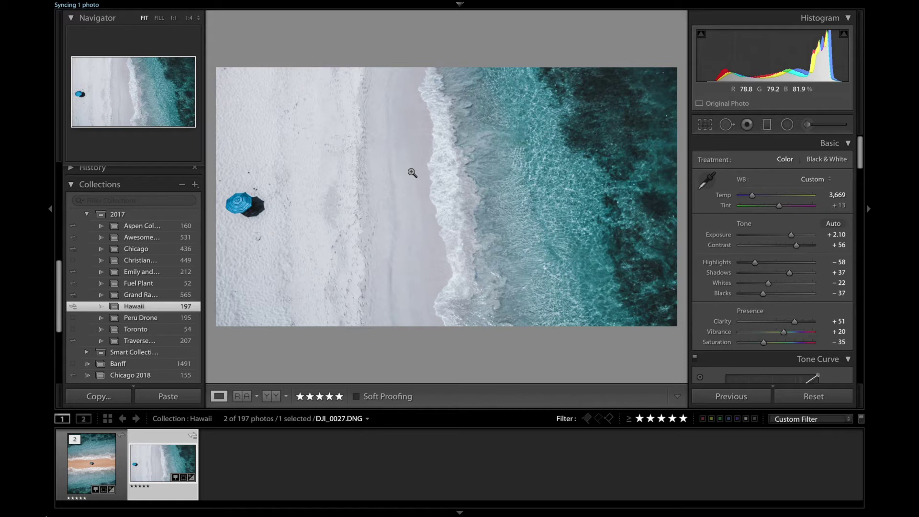
pyautogui.press('m')
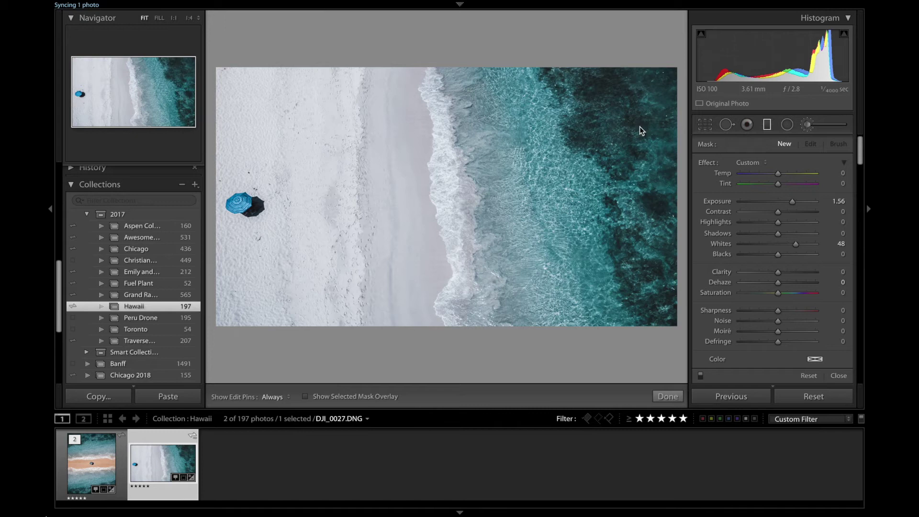
# Reset the adjustment brush's Exposure and Whites to zero and set Temp to 53
pyautogui.press('k')
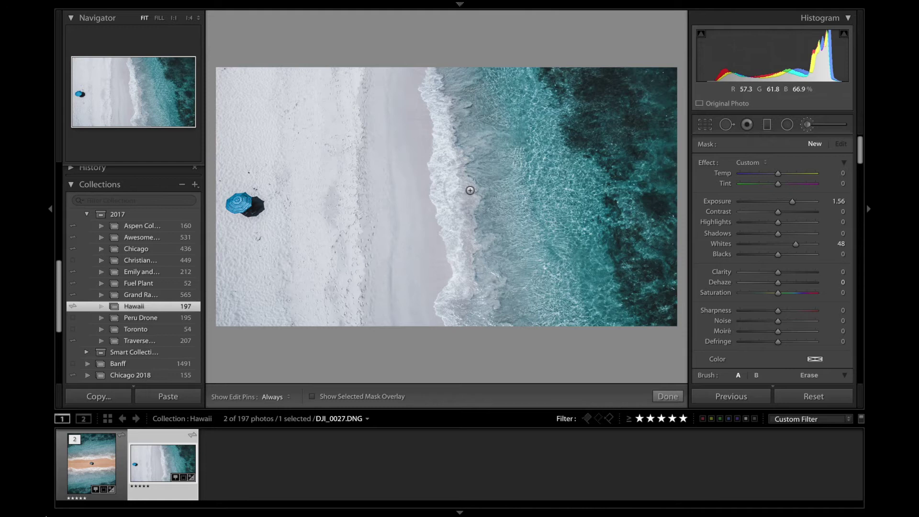
pyautogui.doubleClick(792, 201)
pyautogui.doubleClick(796, 244)
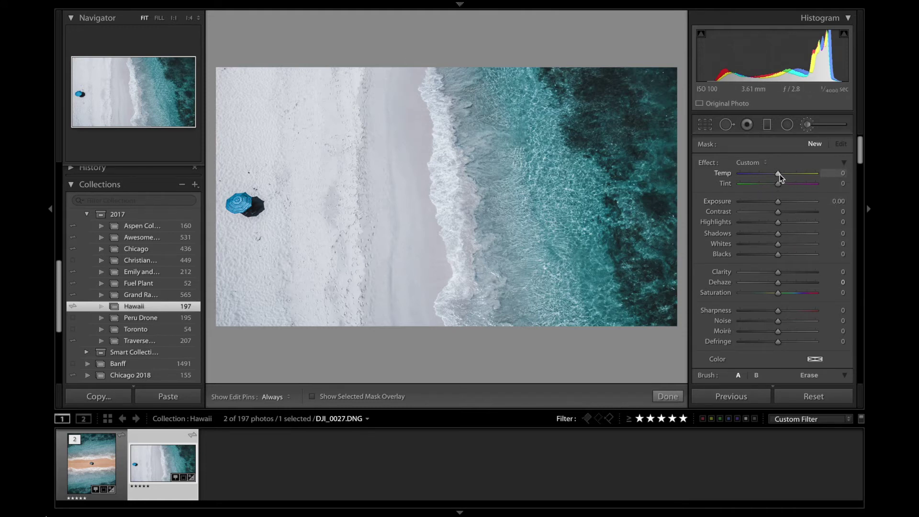
pyautogui.moveTo(779, 175); pyautogui.dragTo(797, 176)
# Paint the warm brush along the sand strip, then lower its Contrast to -92
pyautogui.moveTo(409, 56); pyautogui.dragTo(394, 201)
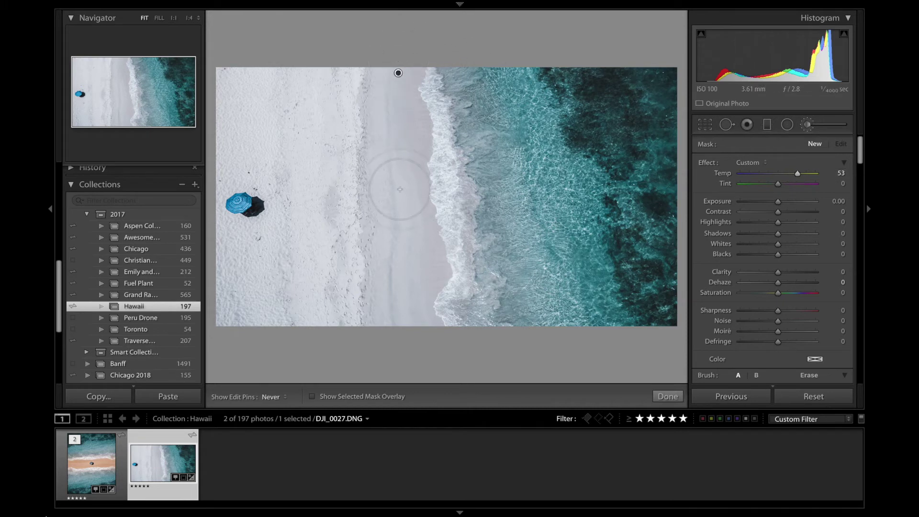
pyautogui.press('h')
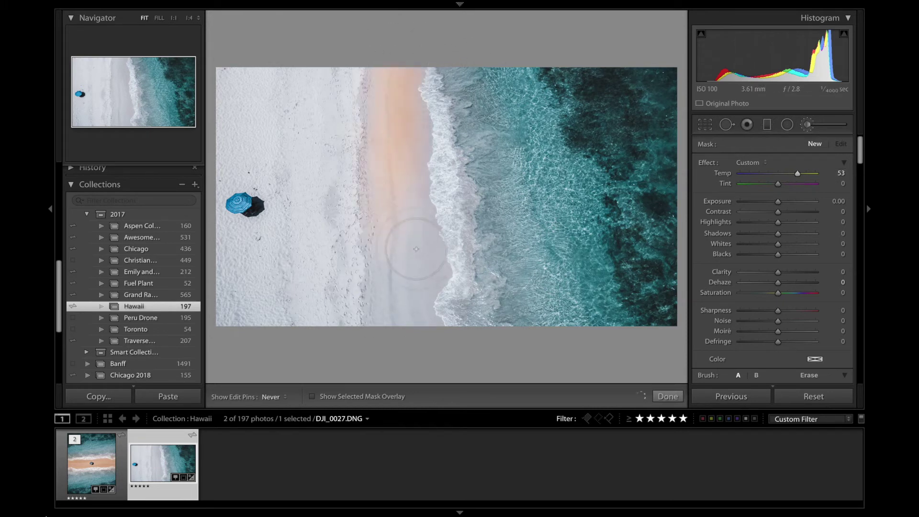
pyautogui.moveTo(416, 249)
pyautogui.mouseDown()
pyautogui.moveTo(386, 82)
pyautogui.moveTo(431, 177)
pyautogui.moveTo(434, 276)
pyautogui.mouseUp()
pyautogui.press('h')
pyautogui.moveTo(778, 212); pyautogui.dragTo(742, 212)
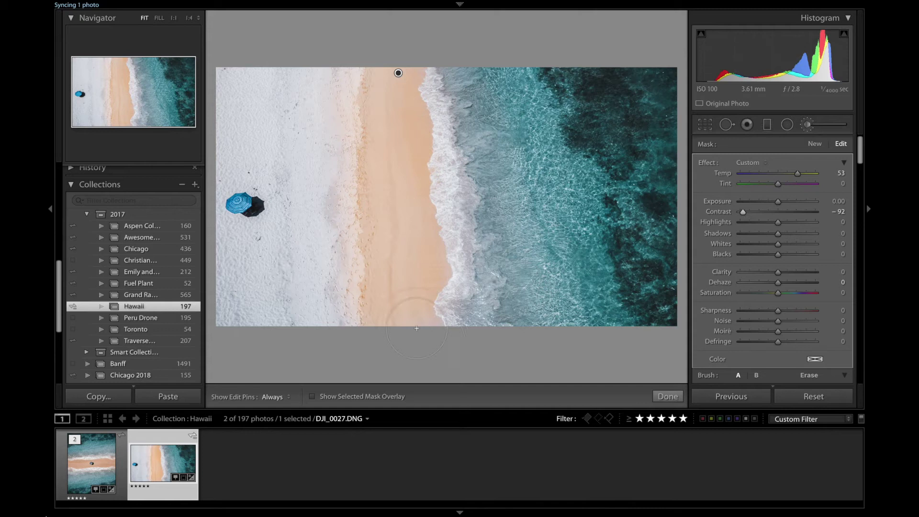
# Lower the sand mask's exposure, set Saturation -45, Blacks -30, Whites 53, then close the brush
pyautogui.press('h')
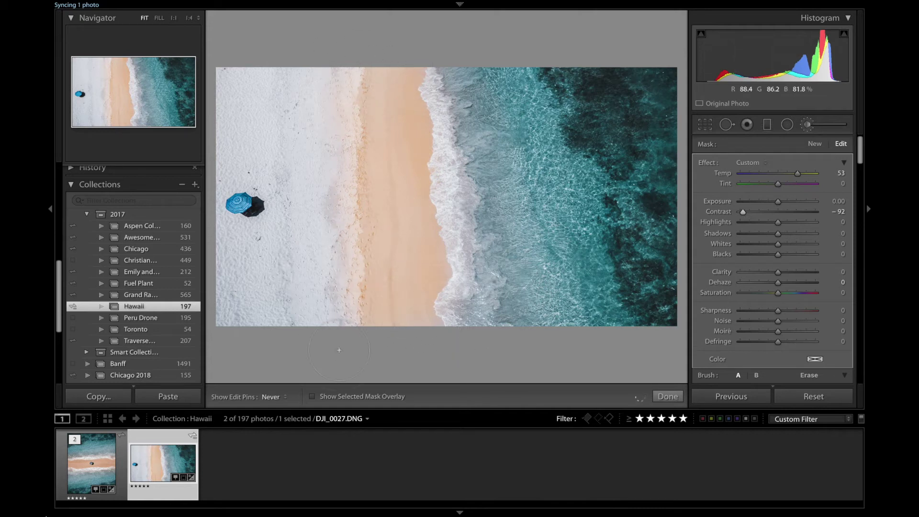
pyautogui.moveTo(778, 201); pyautogui.dragTo(776, 201)
pyautogui.press('h')
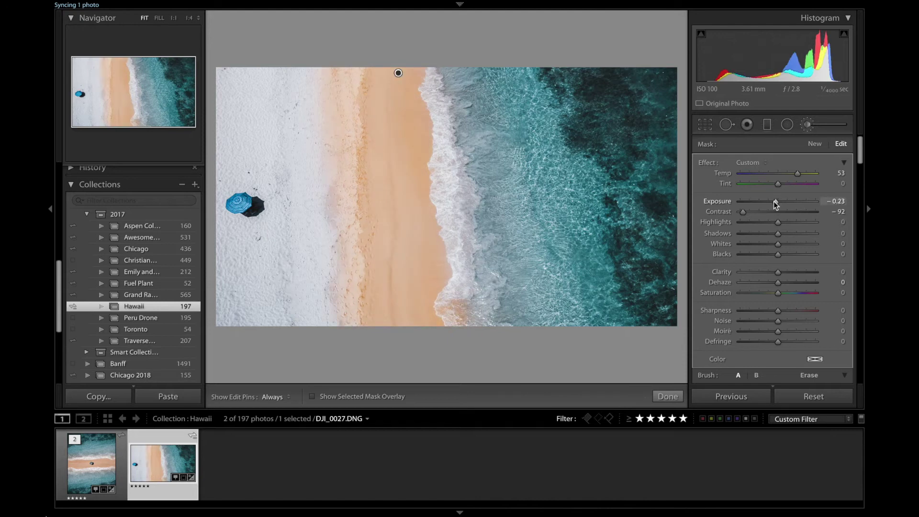
pyautogui.moveTo(780, 295); pyautogui.dragTo(761, 293)
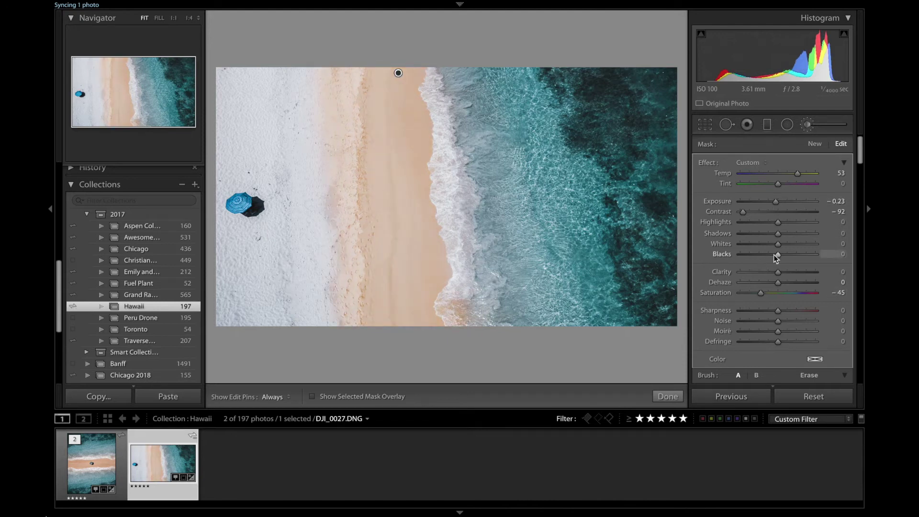
pyautogui.moveTo(777, 255); pyautogui.dragTo(798, 244)
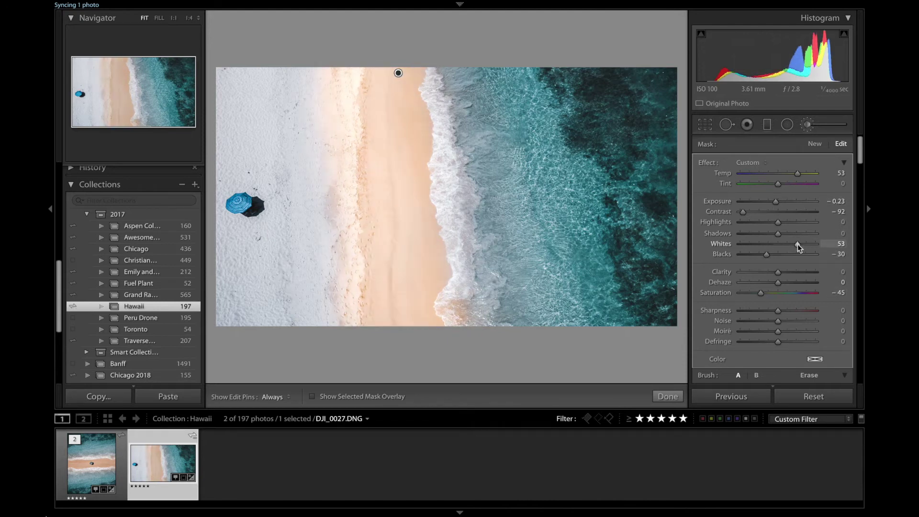
pyautogui.moveTo(777, 203); pyautogui.dragTo(773, 205)
pyautogui.press('k')
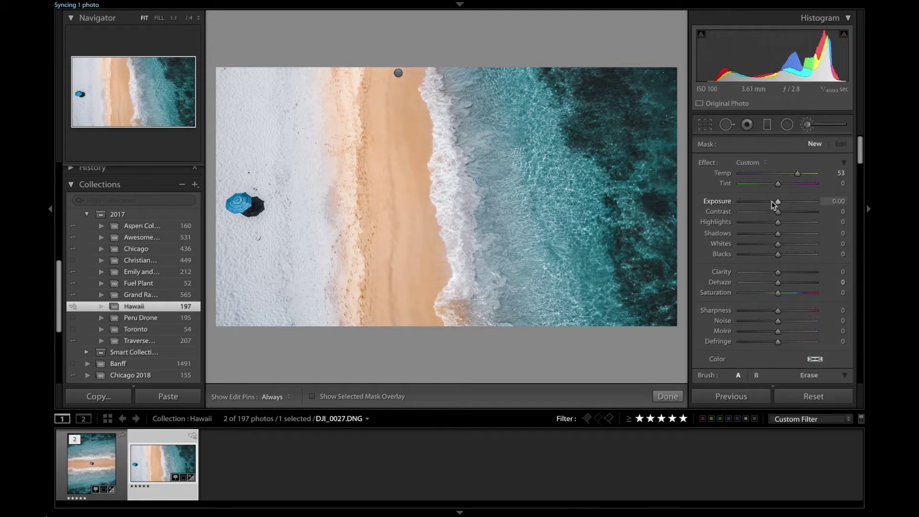
pyautogui.moveTo(502, 3)
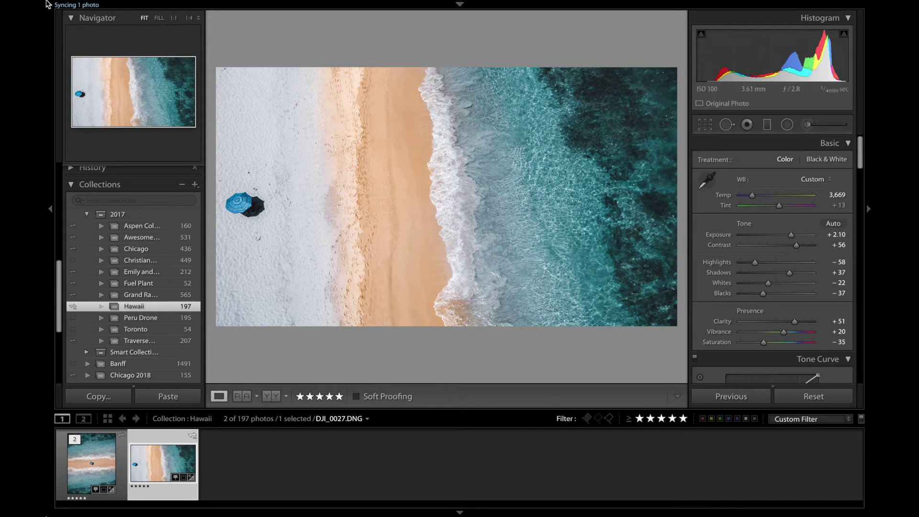
# Send the photo via Photo > Edit In > Edit in Adobe Photoshop CC 2015.5
pyautogui.moveTo(256, 4)
pyautogui.click(222, 9)
pyautogui.moveTo(253, 69)
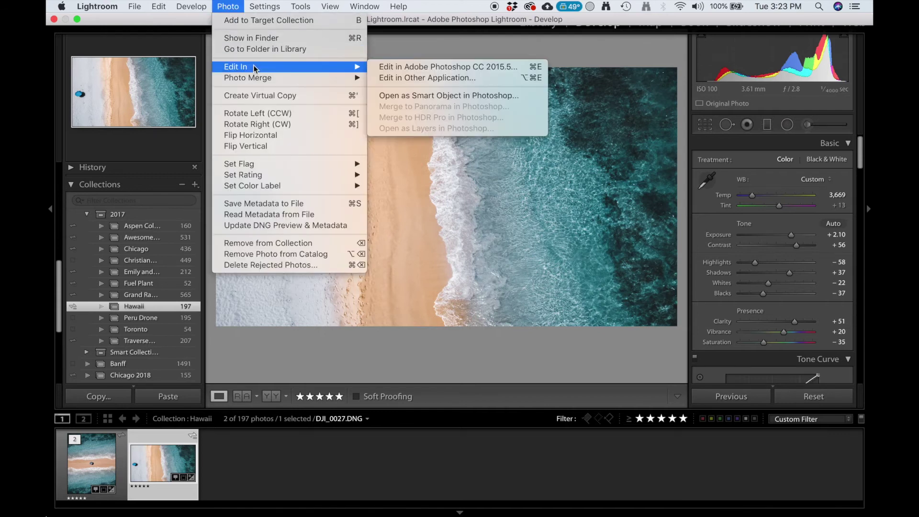
pyautogui.click(383, 68)
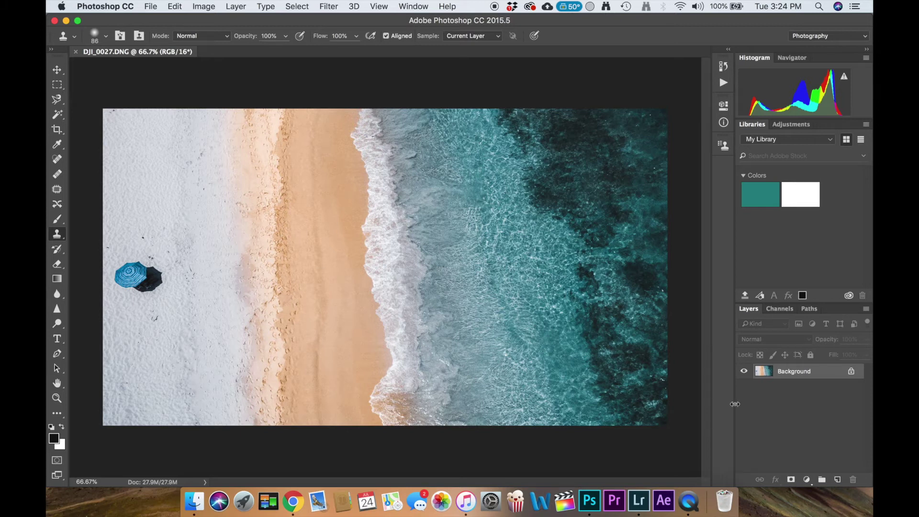
# Unlock the background layer and zoom to the umbrella, dismissing a clone-source alert
pyautogui.click(852, 373)
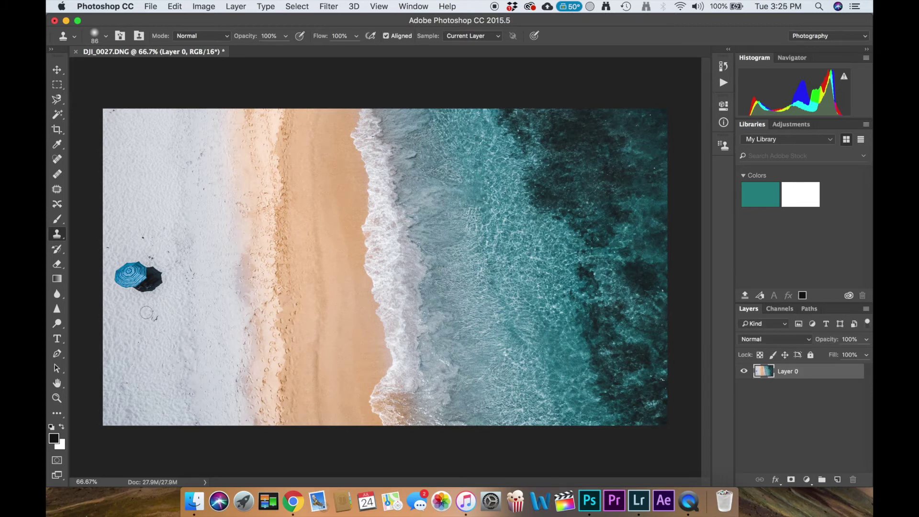
pyautogui.scroll(5, 146, 313)
pyautogui.moveTo(264, 313); pyautogui.dragTo(507, 323)
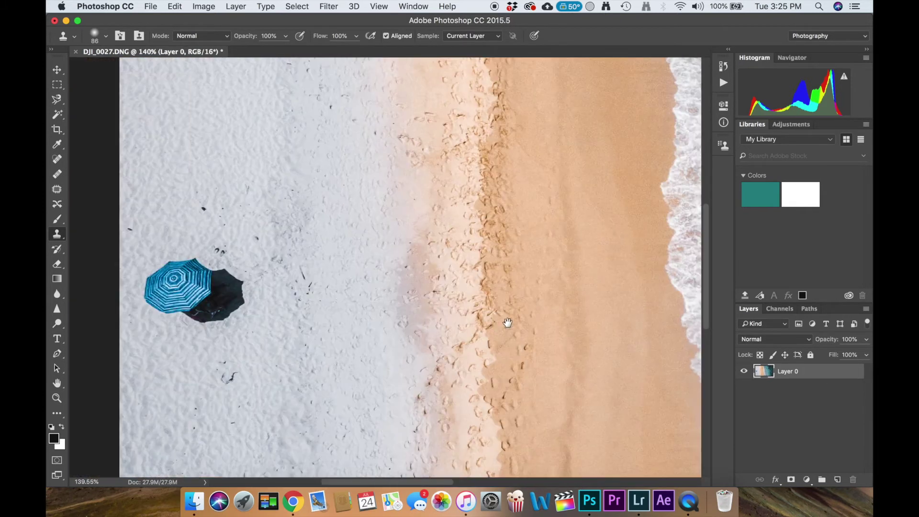
pyautogui.hscroll(-10, 320, 297)
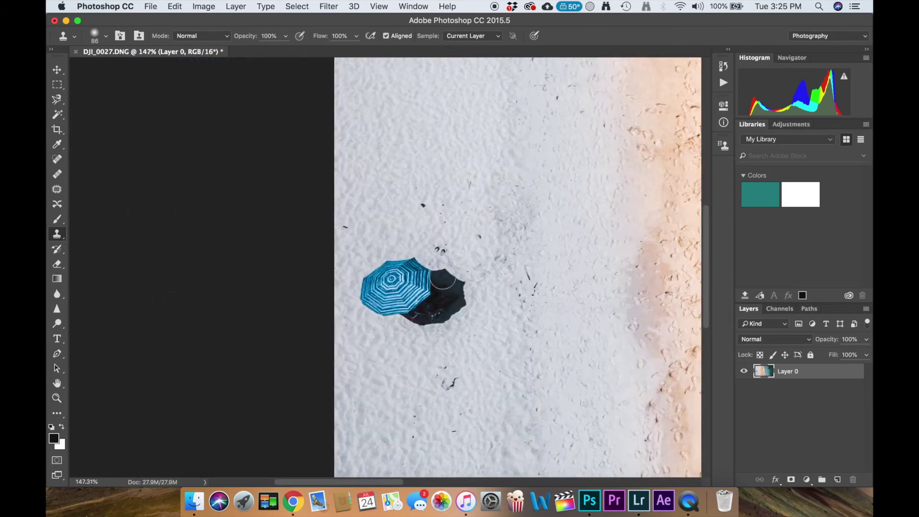
pyautogui.scroll(8, 443, 280)
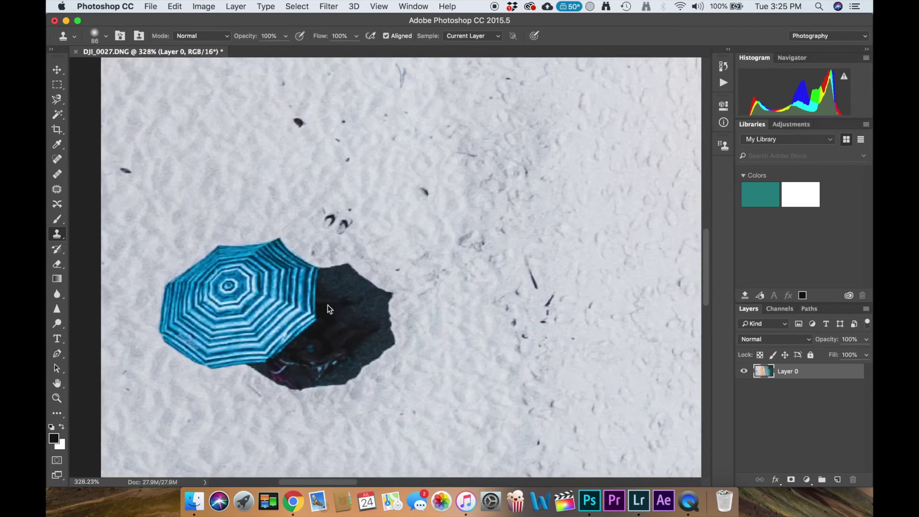
pyautogui.click(329, 308)
pyautogui.click(557, 180)
# Trace the umbrella and its shadow with the Magnetic Lasso and copy them to a new layer
pyautogui.click(59, 101)
pyautogui.click(59, 105)
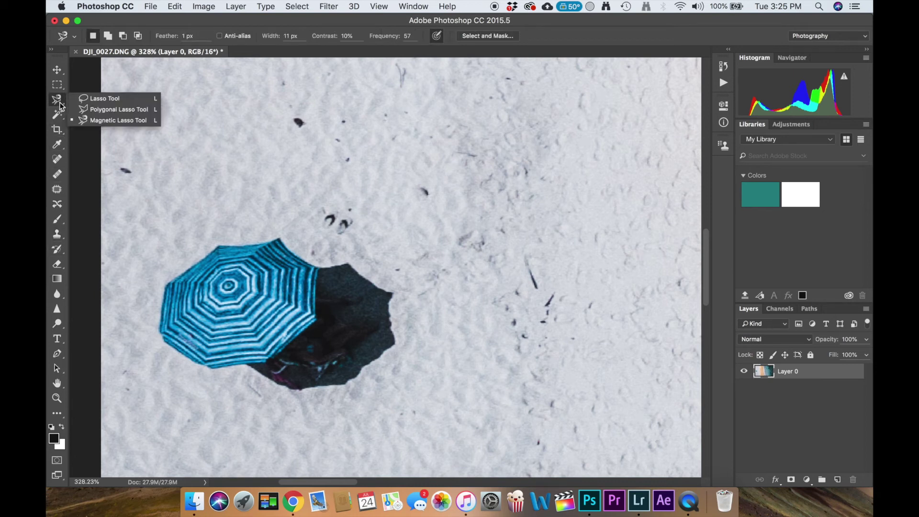
pyautogui.click(115, 127)
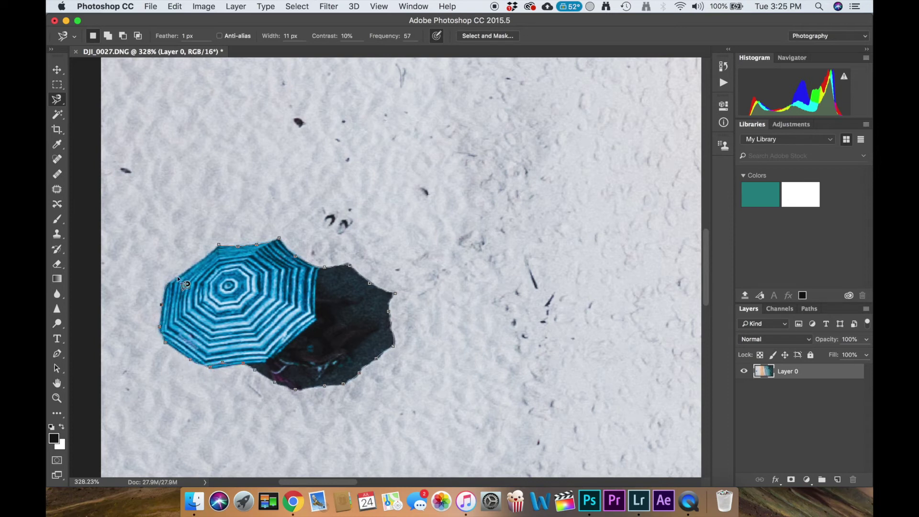
pyautogui.click(219, 247)
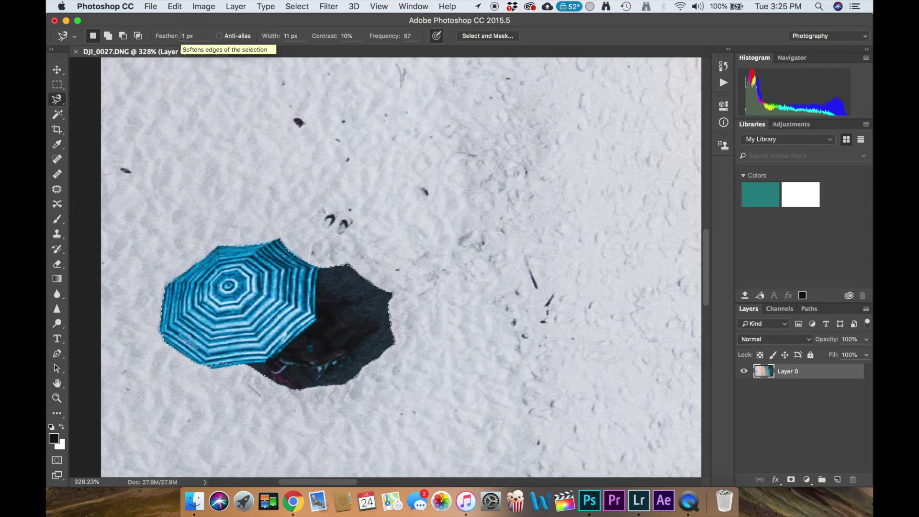
pyautogui.scroll(-5, 386, 205)
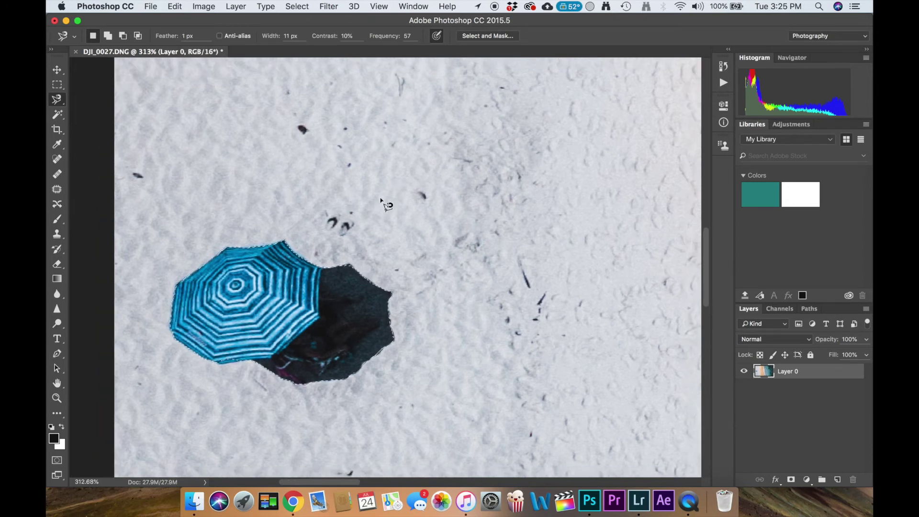
pyautogui.press('super+j')
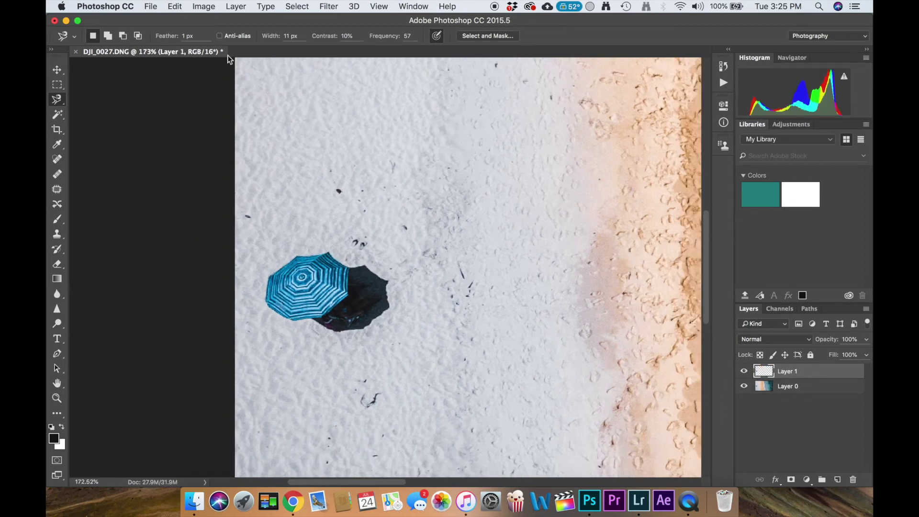
# Move the umbrella copy to the right onto open sand with the Move tool
pyautogui.click(56, 70)
pyautogui.moveTo(322, 276)
pyautogui.mouseDown()
pyautogui.moveTo(661, 266)
pyautogui.moveTo(479, 256)
pyautogui.mouseUp()
pyautogui.scroll(-1, 401, 325)
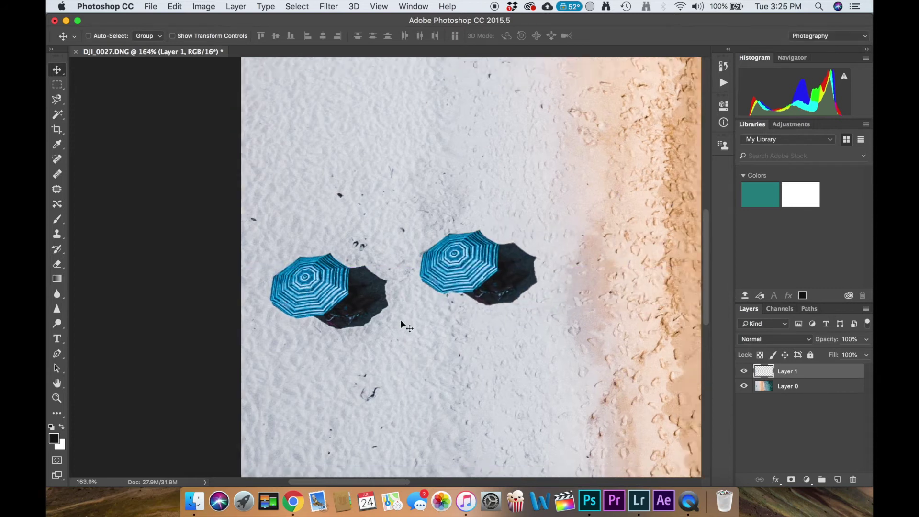
pyautogui.scroll(-2, 401, 324)
# Scale the umbrella copy to match the original and place it on the sand strip
pyautogui.hotkey('ctrl', 't')
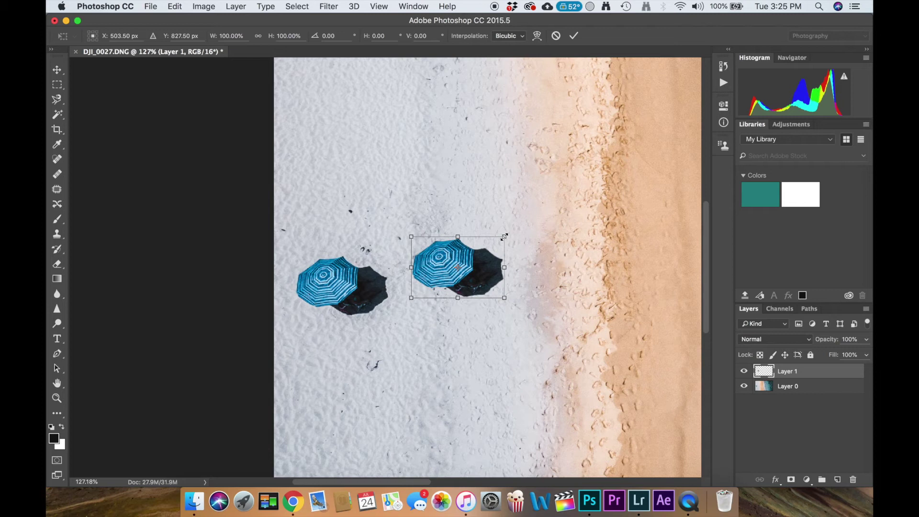
pyautogui.moveTo(504, 236); pyautogui.dragTo(598, 181)
pyautogui.scroll(-2, 593, 191)
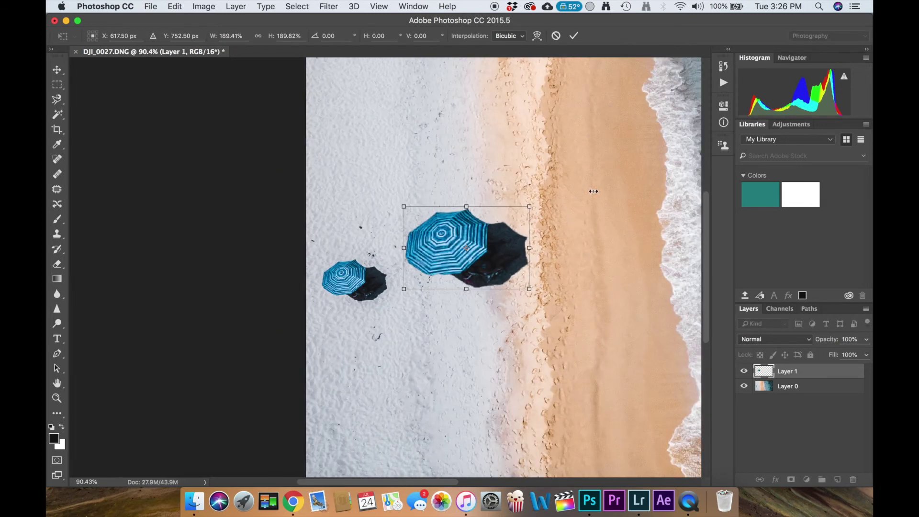
pyautogui.scroll(-2, 594, 191)
pyautogui.moveTo(187, 243); pyautogui.dragTo(300, 249)
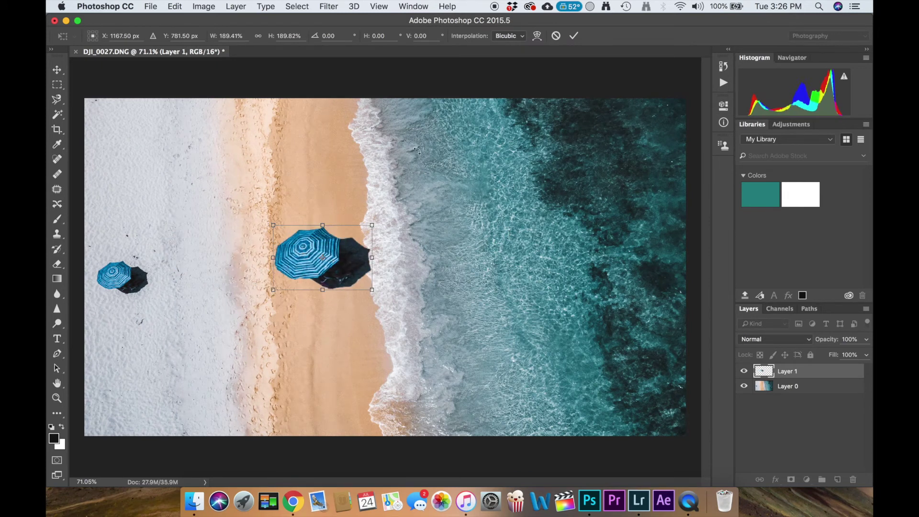
pyautogui.moveTo(371, 229); pyautogui.dragTo(359, 223)
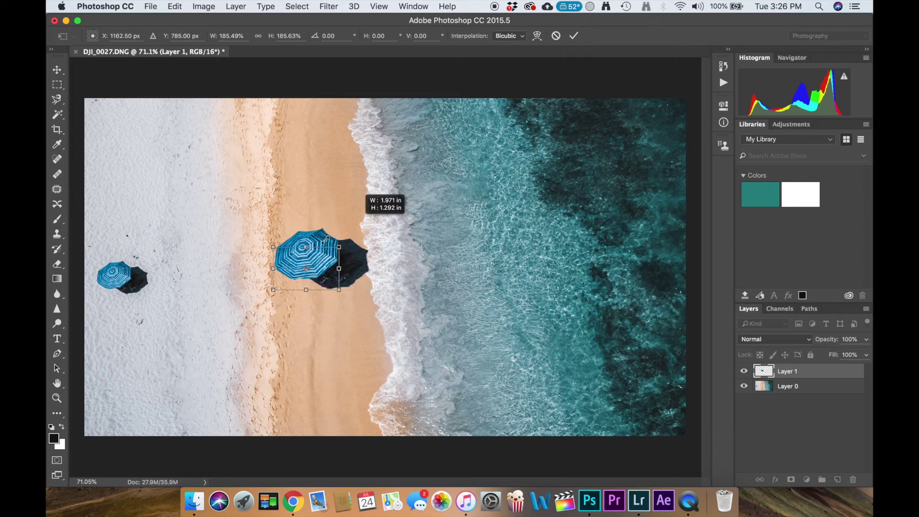
pyautogui.moveTo(326, 239); pyautogui.dragTo(319, 244)
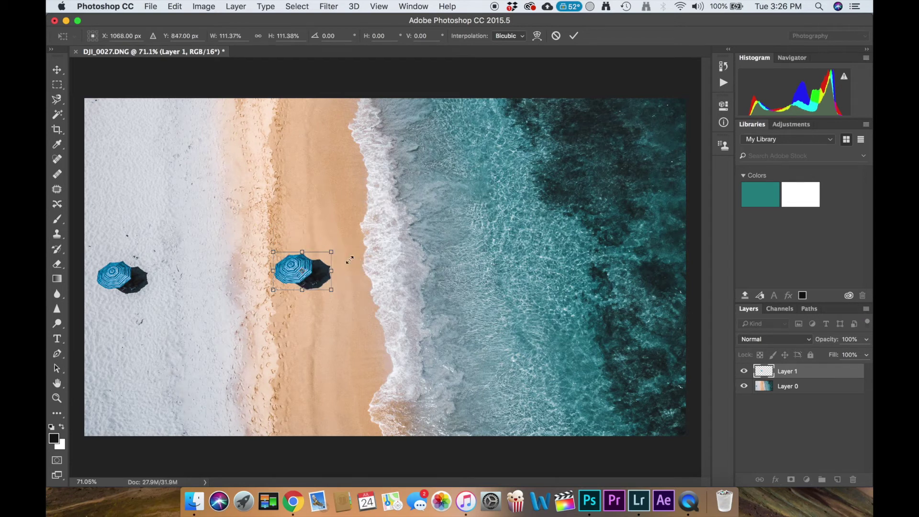
pyautogui.press('Return')
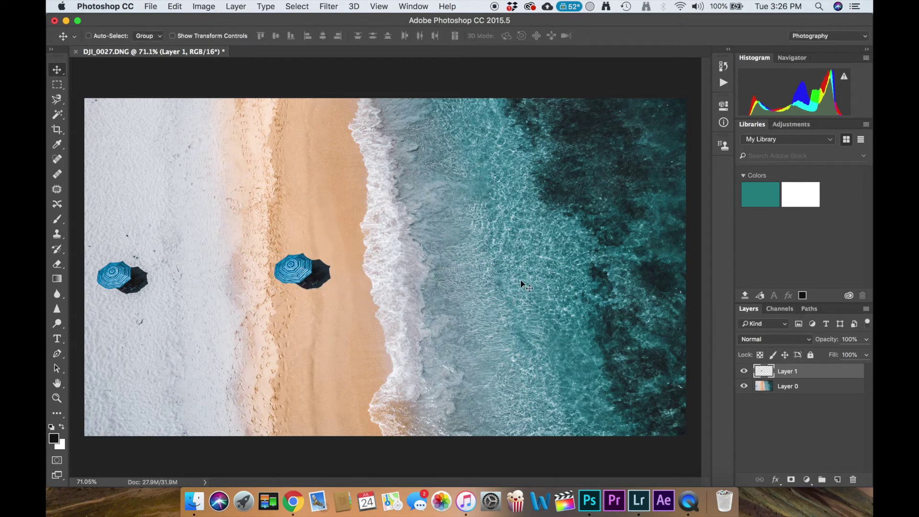
# Paste an extra umbrella copy above the photo layer, then undo it
pyautogui.click(810, 388)
pyautogui.press('super+v')
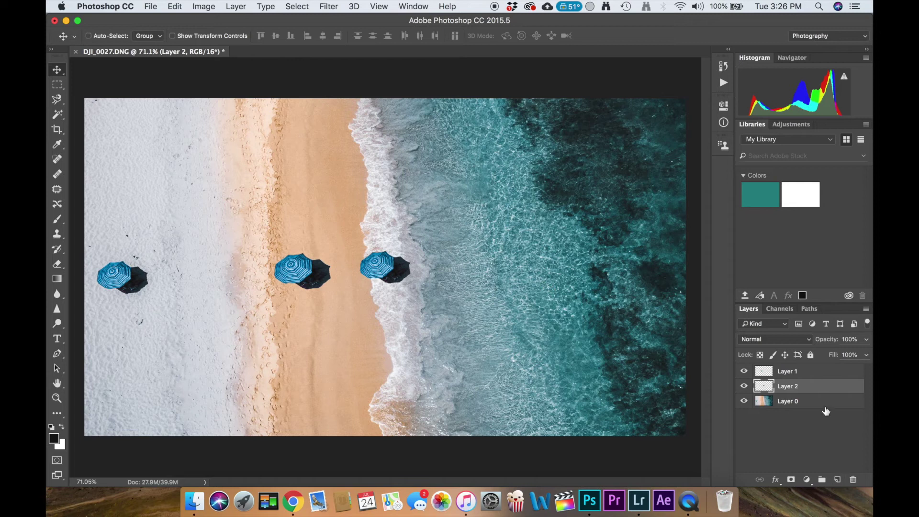
pyautogui.press('super+e')
pyautogui.press('super+z')
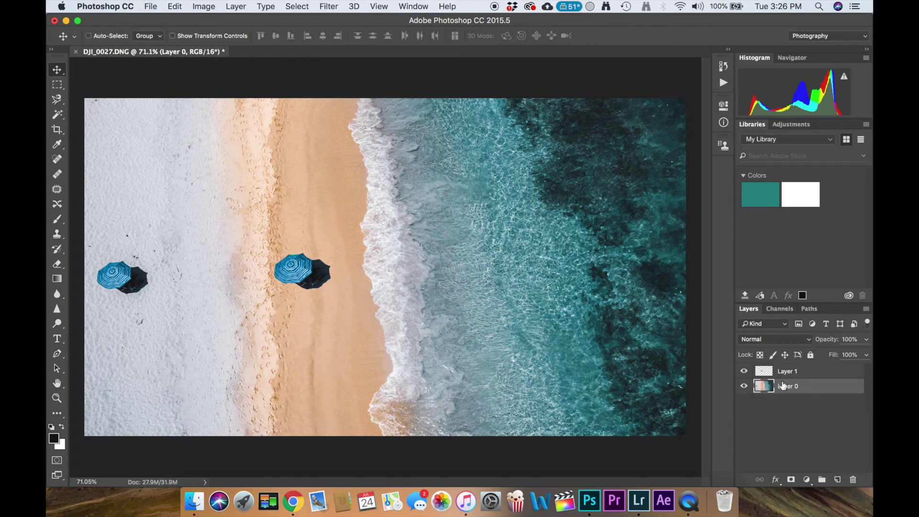
# Duplicate Layer 0 from its context menu, keeping the name Layer 0 copy
pyautogui.rightClick(783, 386)
pyautogui.click(816, 429)
pyautogui.rightClick(794, 387)
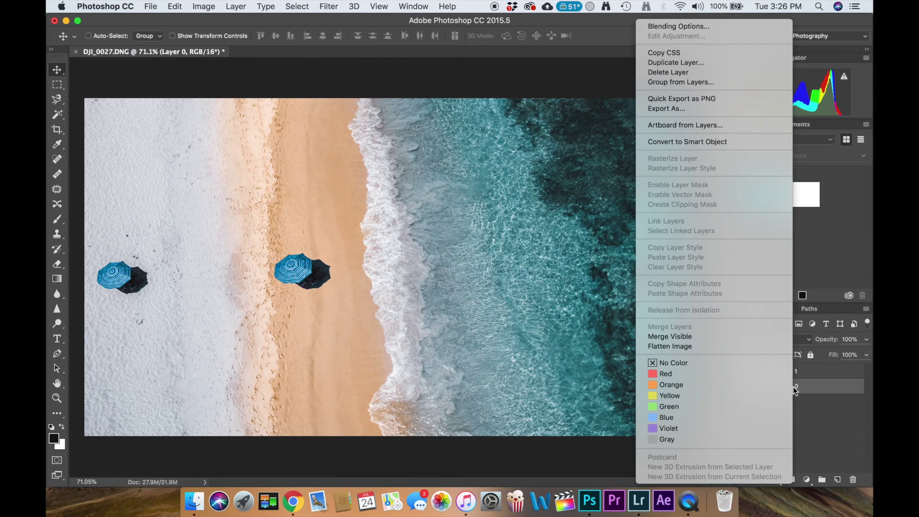
pyautogui.click(708, 62)
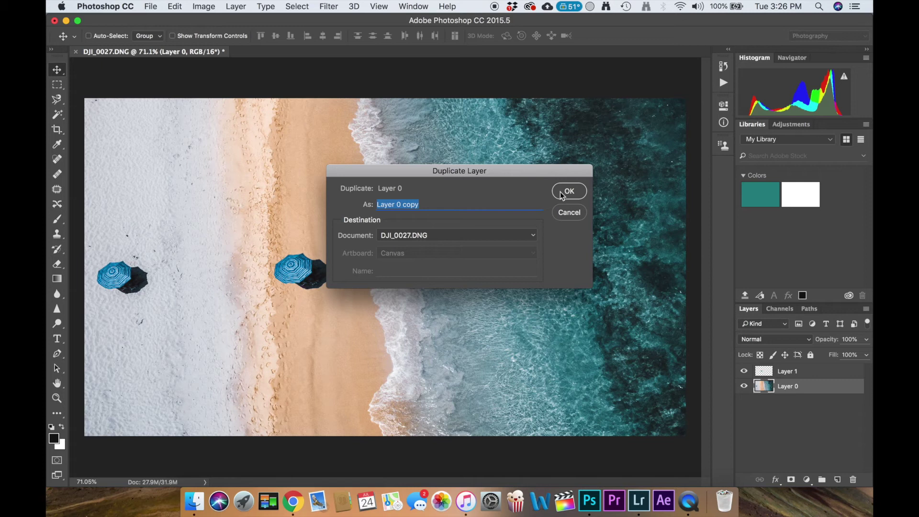
pyautogui.click(562, 195)
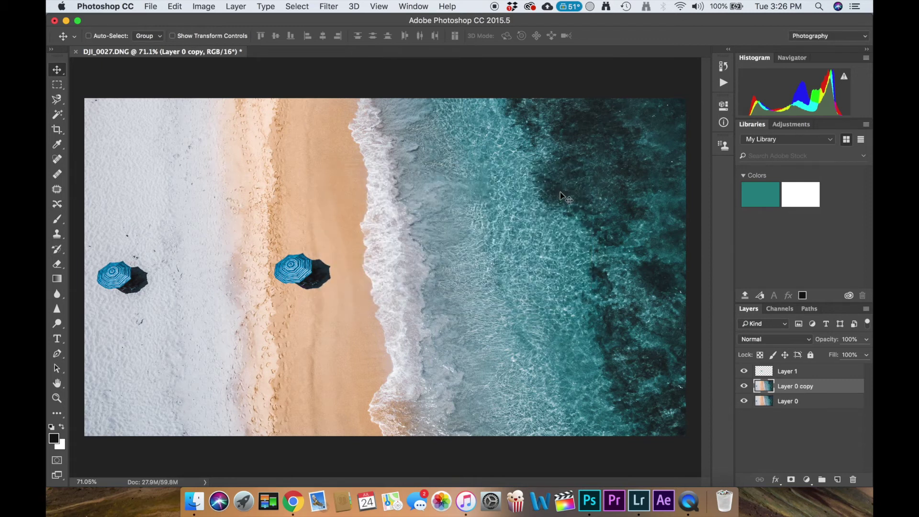
pyautogui.scroll(-3, 482, 391)
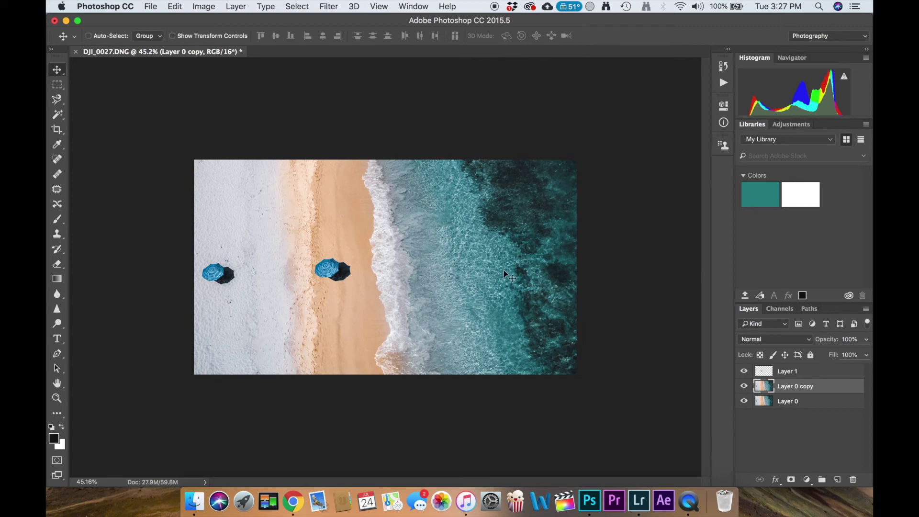
# Free-transform Layer 0 copy, rotate it to -180°, and apply the rotation
pyautogui.press('super+t')
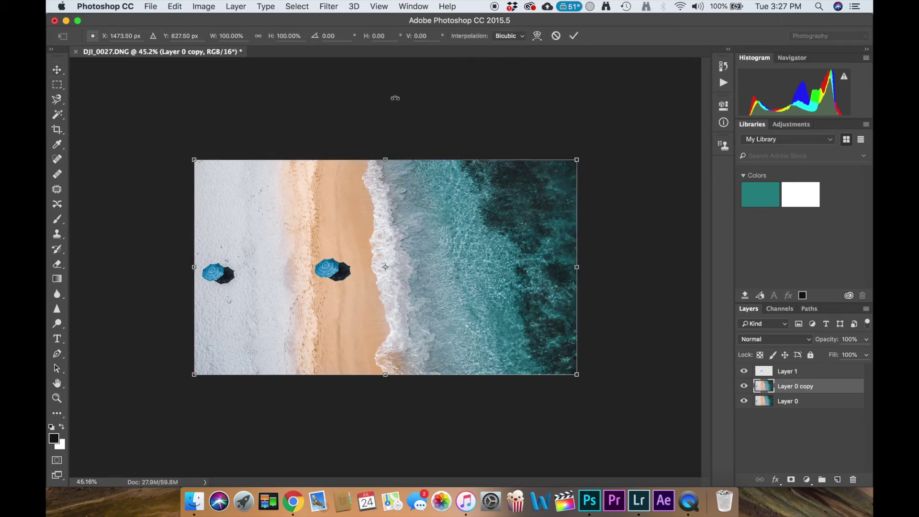
pyautogui.moveTo(594, 130); pyautogui.dragTo(375, 309)
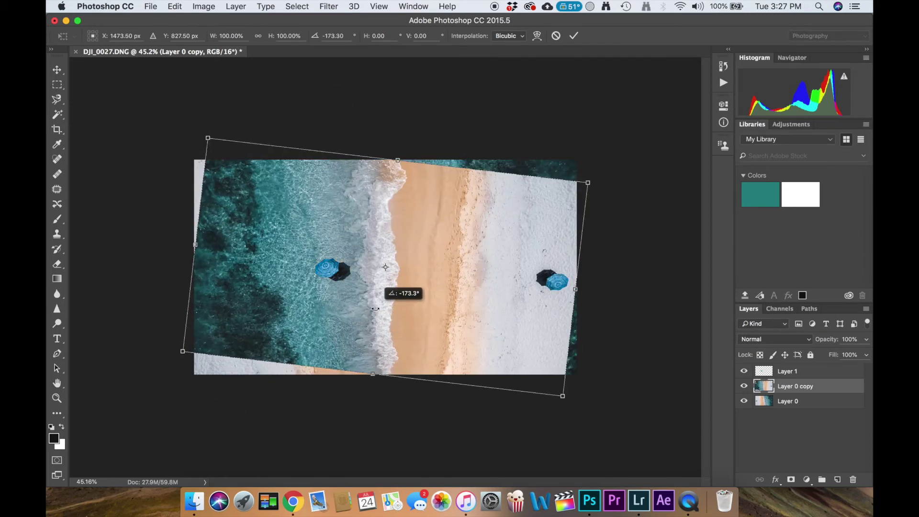
pyautogui.moveTo(656, 318); pyautogui.dragTo(654, 284)
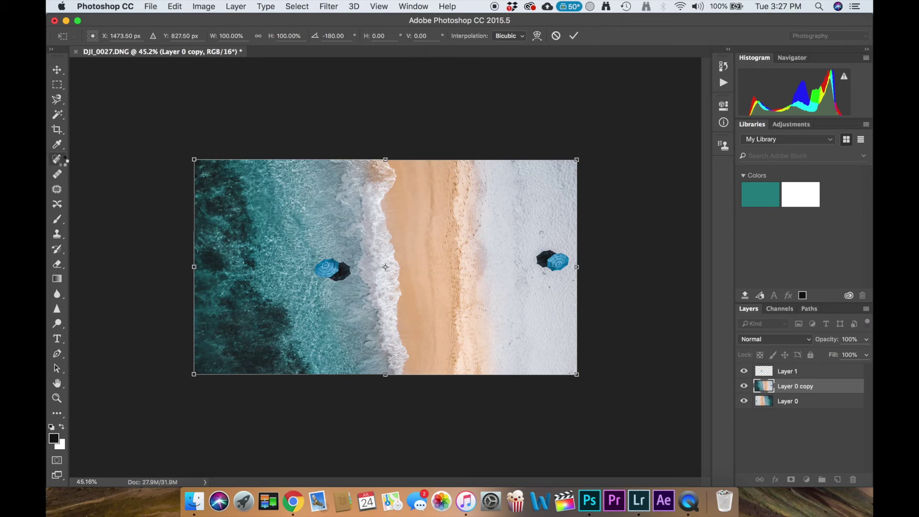
pyautogui.press('Return')
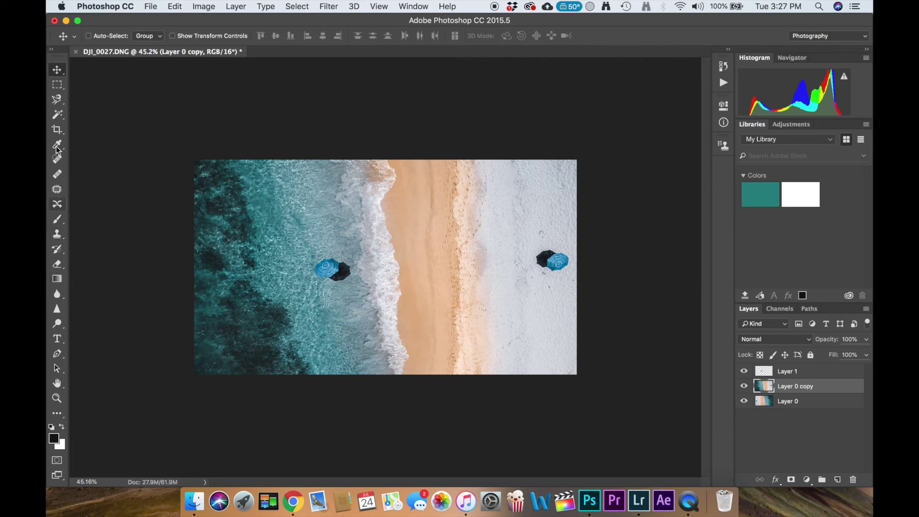
# Delete the copy's area from the sand edge rightward to reveal the water beneath
pyautogui.click(59, 86)
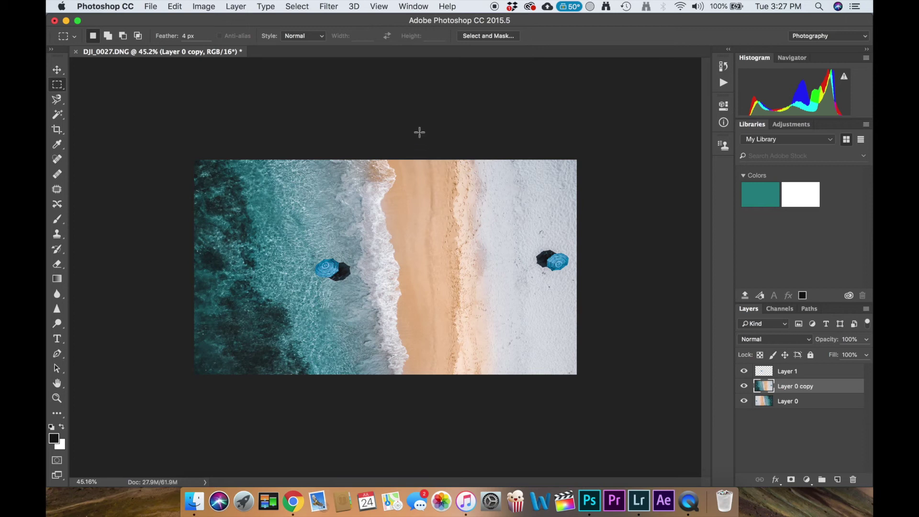
pyautogui.moveTo(438, 128); pyautogui.dragTo(693, 431)
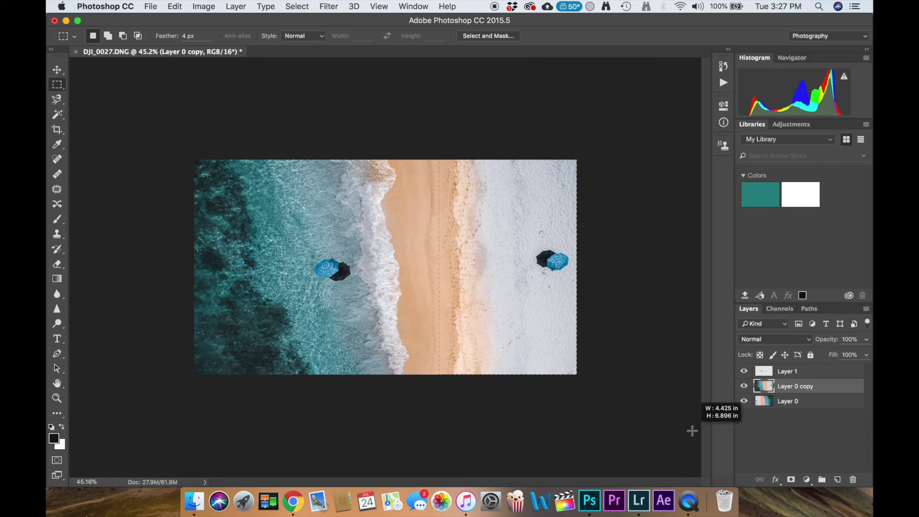
pyautogui.press('Delete')
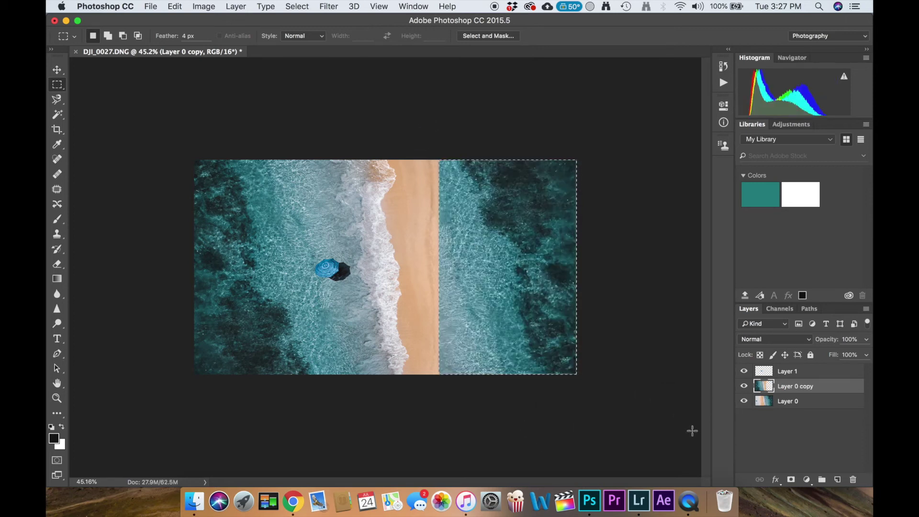
pyautogui.press('super+d')
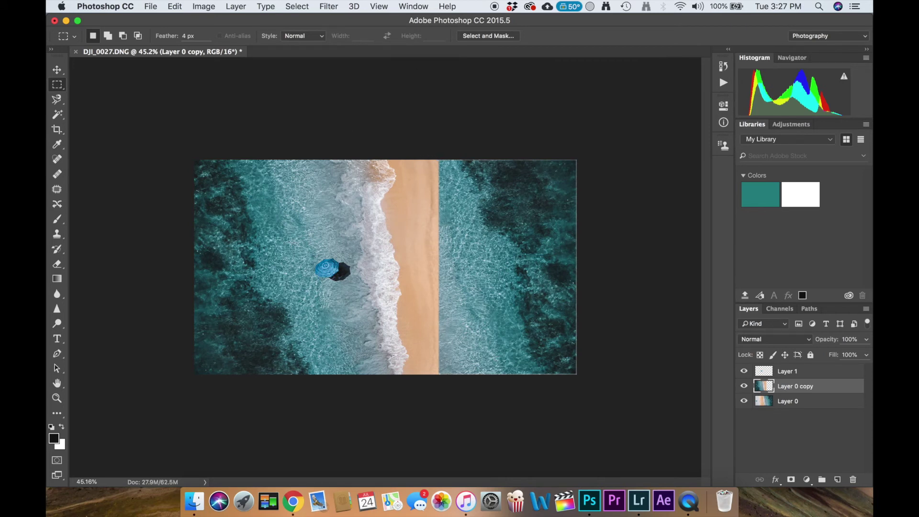
# Slide the mirrored copy left with the Move tool until the sand forms a central strip
pyautogui.click(57, 71)
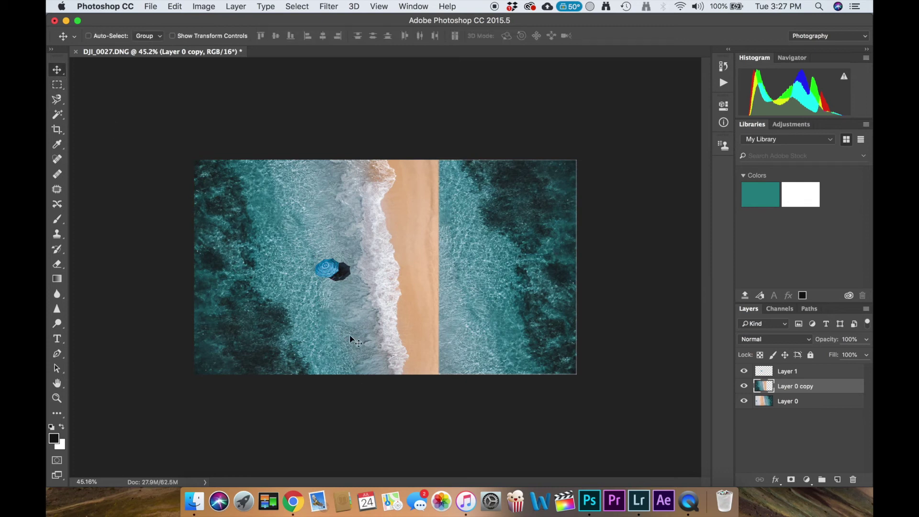
pyautogui.moveTo(358, 323); pyautogui.dragTo(274, 323)
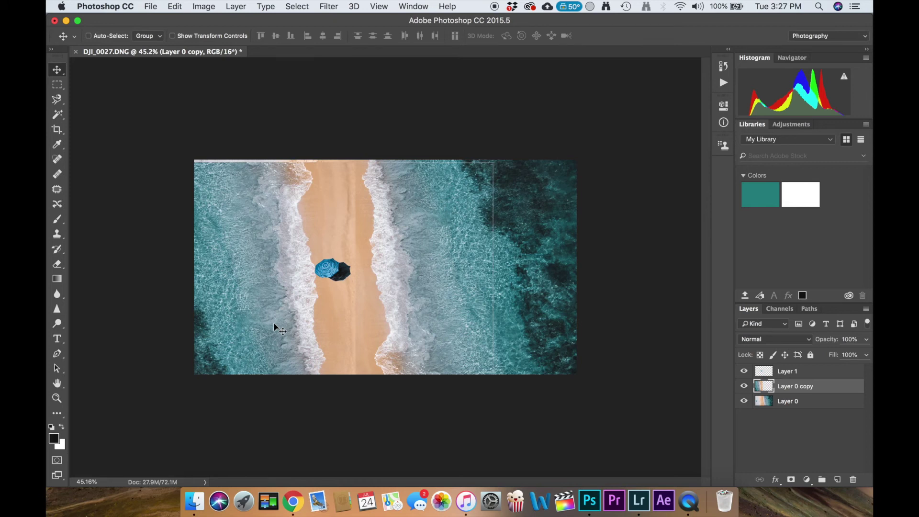
pyautogui.moveTo(268, 293)
pyautogui.mouseDown()
pyautogui.moveTo(243, 290)
pyautogui.moveTo(254, 287)
pyautogui.mouseUp()
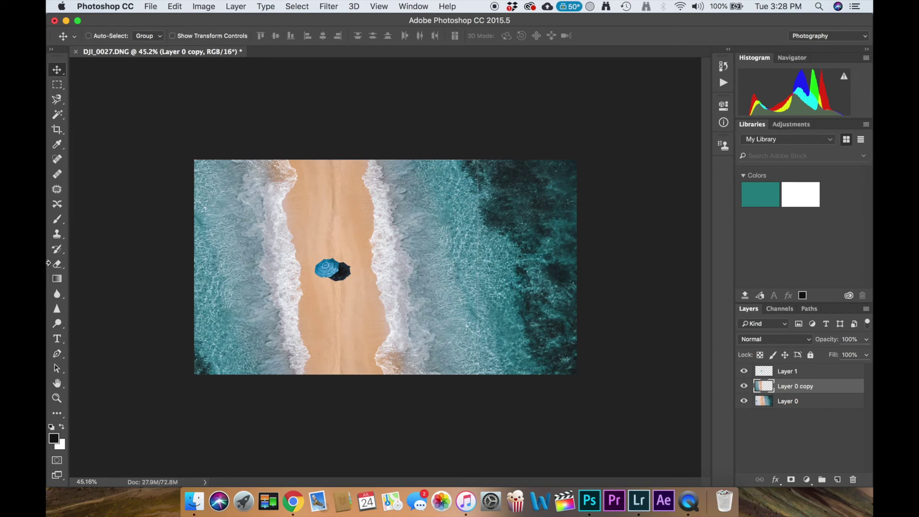
# Choose the Eraser with a soft 300 px brush at 12% hardness, then begin transforming the beach layers
pyautogui.click(64, 268)
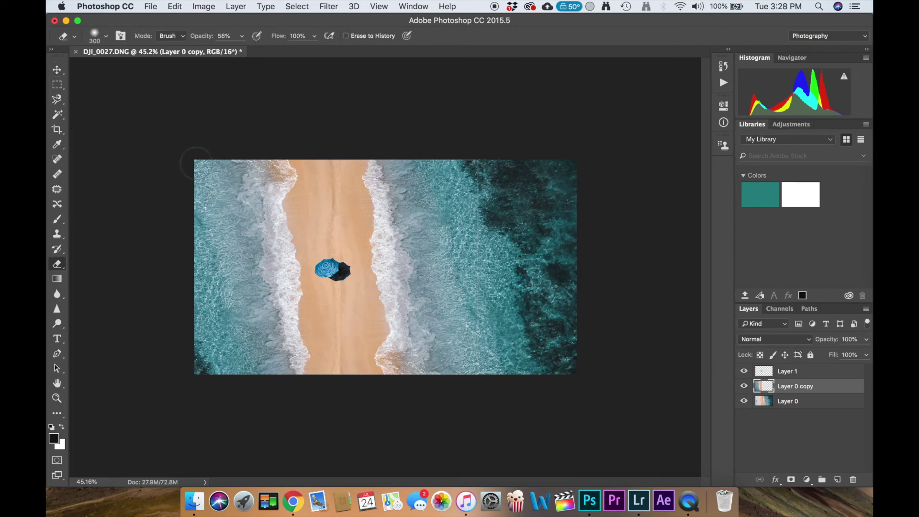
pyautogui.click(106, 36)
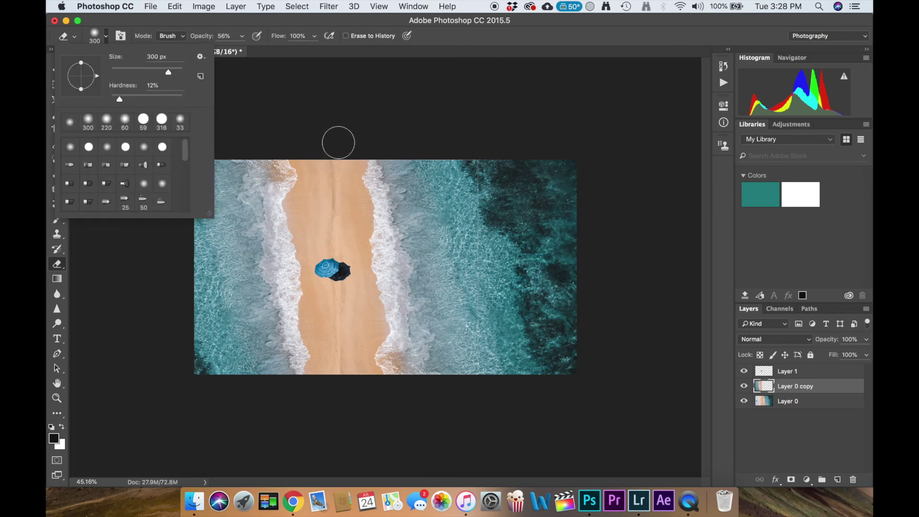
pyautogui.click(338, 136)
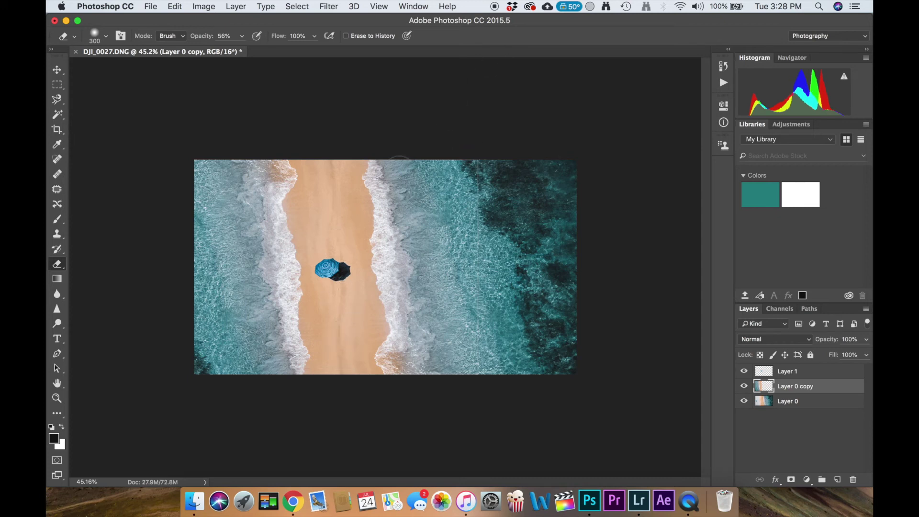
pyautogui.moveTo(399, 158); pyautogui.dragTo(385, 203)
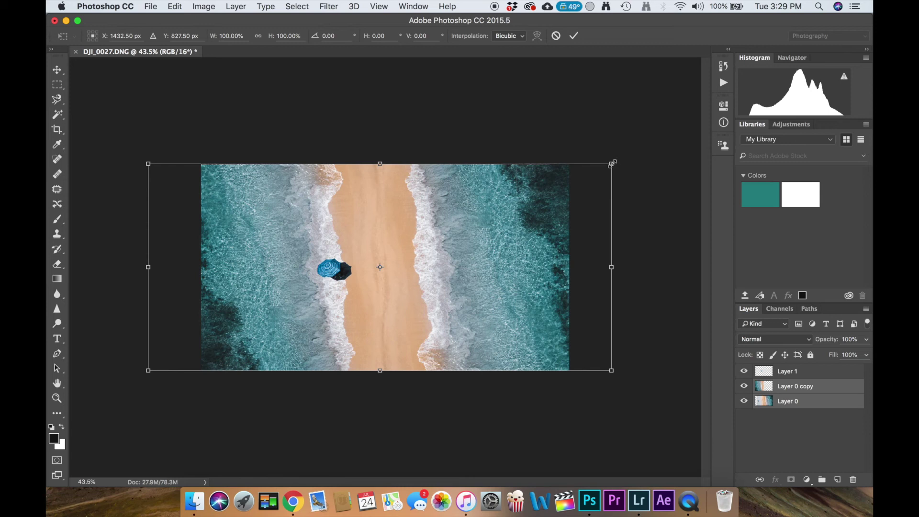
# Scale the beach layers to about 80%, shift right, stretch to the top, narrow from the left, and apply
pyautogui.moveTo(612, 164); pyautogui.dragTo(511, 189)
pyautogui.moveTo(403, 235); pyautogui.dragTo(453, 238)
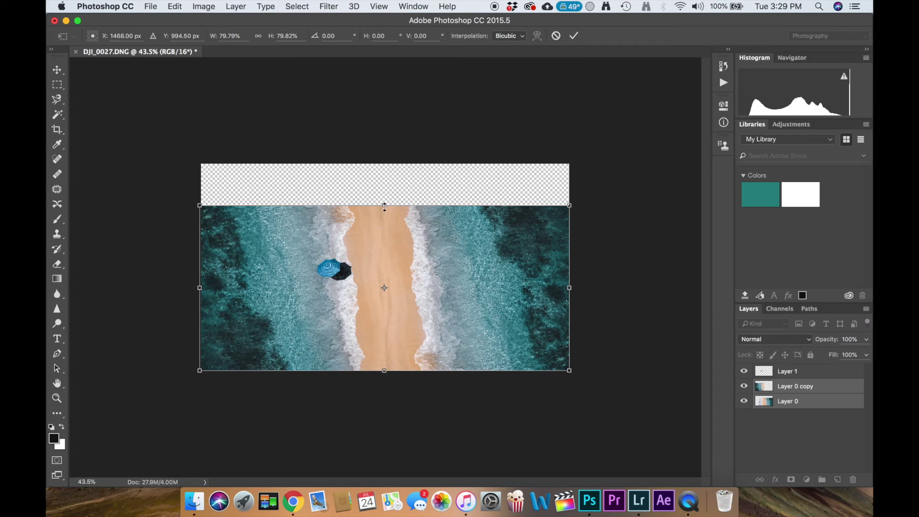
pyautogui.moveTo(384, 206); pyautogui.dragTo(378, 165)
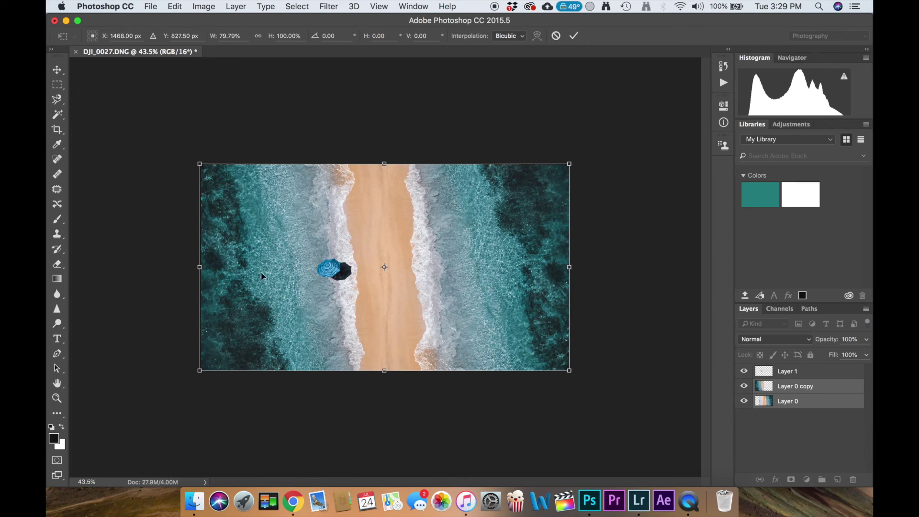
pyautogui.moveTo(196, 267); pyautogui.dragTo(243, 266)
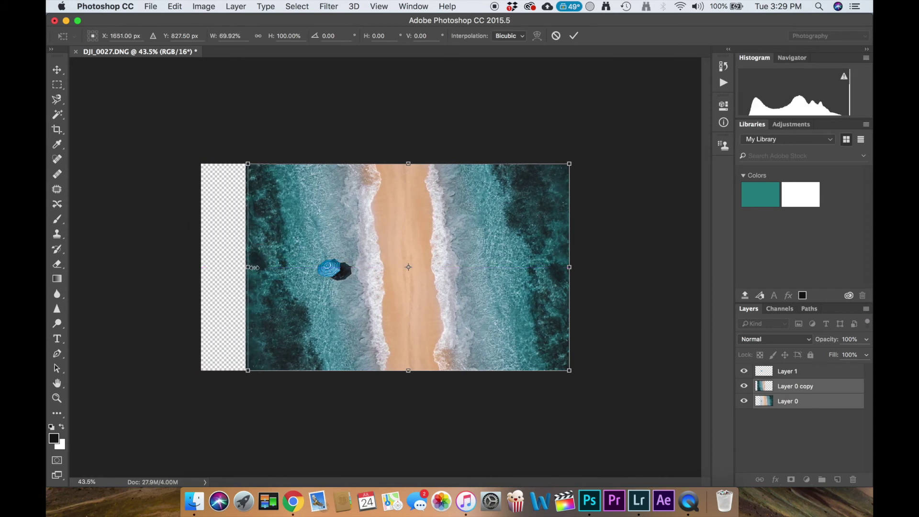
pyautogui.press('Return')
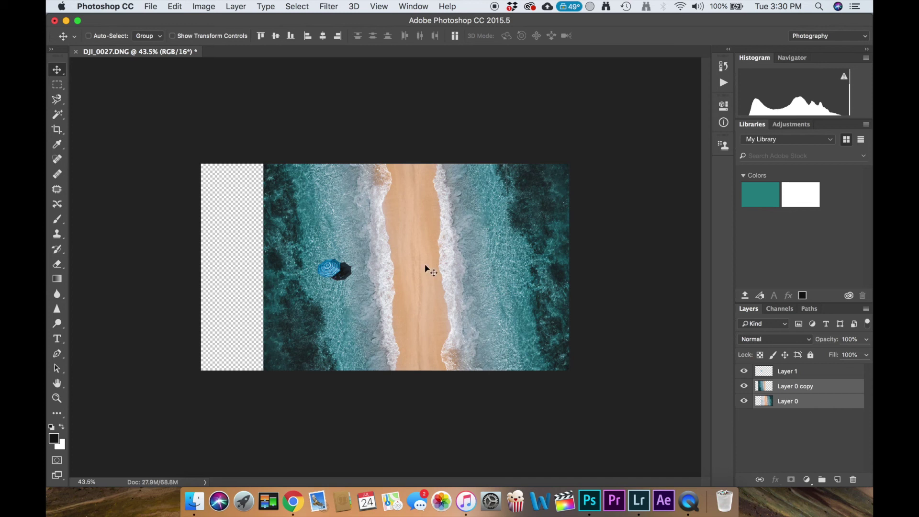
# Centre the Layer 1 umbrella on the sand strip, rotated -90° and scaled to about 82%
pyautogui.click(802, 373)
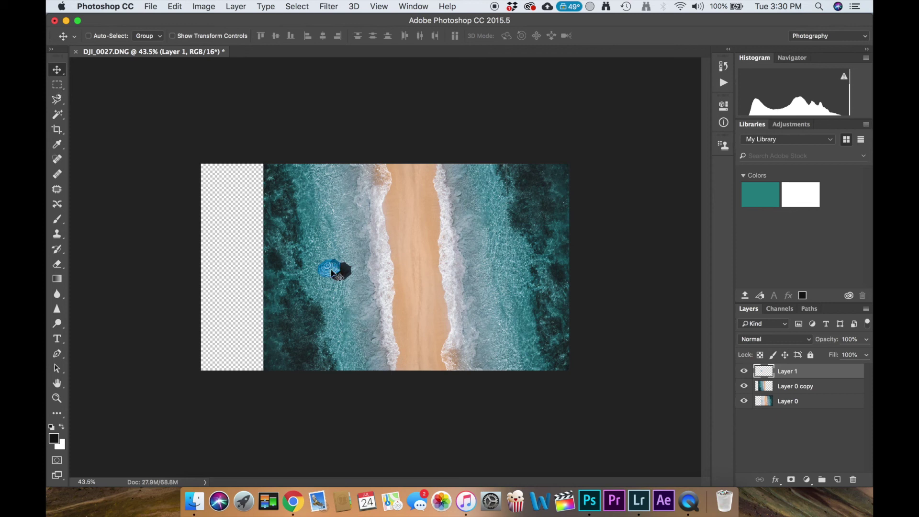
pyautogui.moveTo(334, 274); pyautogui.dragTo(414, 267)
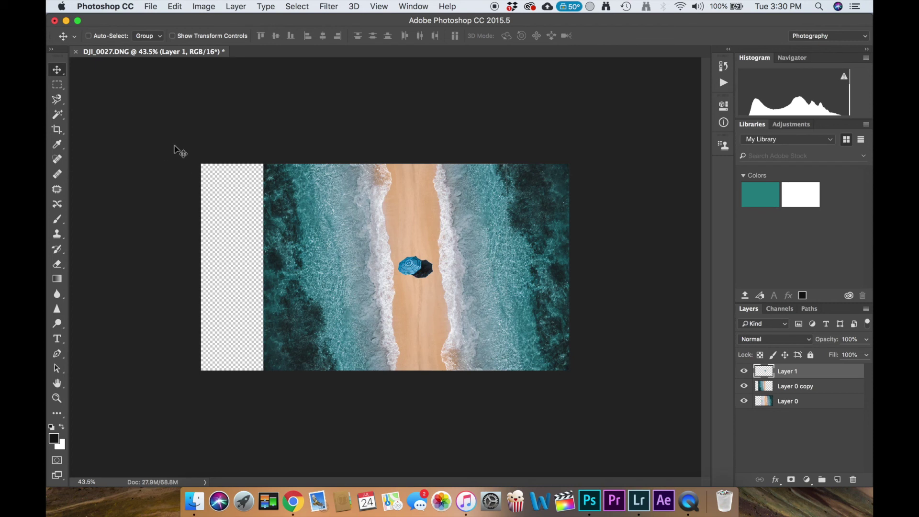
pyautogui.press('super+t')
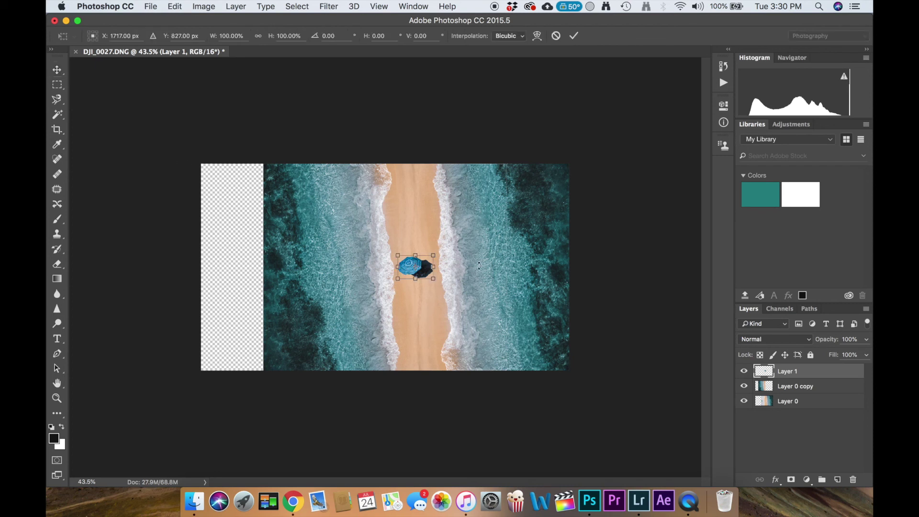
pyautogui.moveTo(479, 265); pyautogui.dragTo(414, 217)
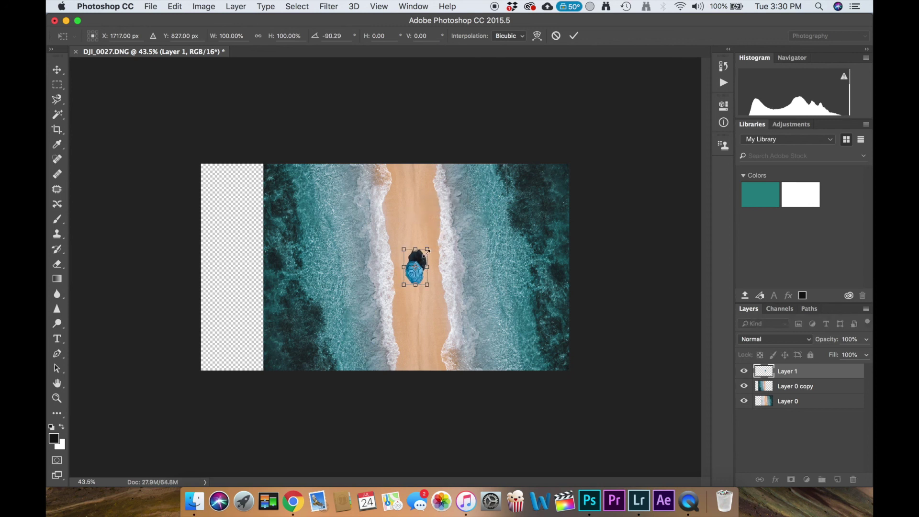
pyautogui.moveTo(428, 249); pyautogui.dragTo(423, 256)
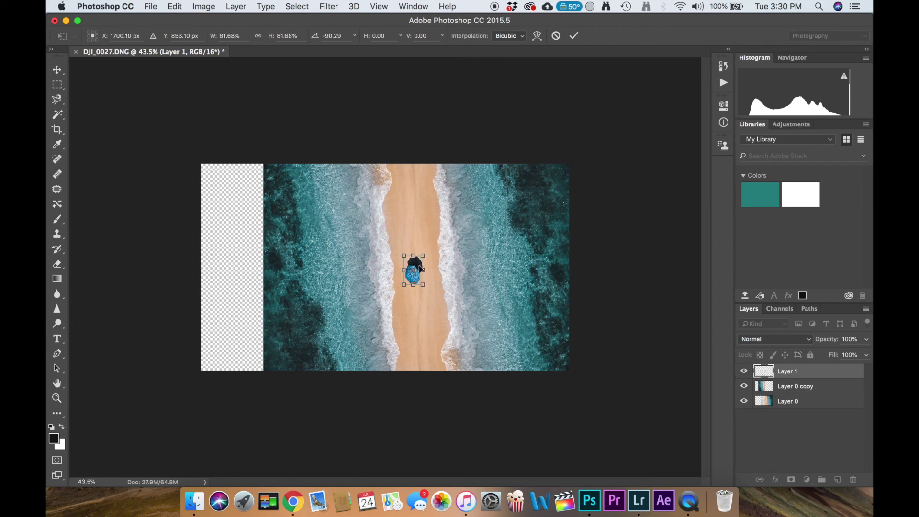
pyautogui.moveTo(422, 254); pyautogui.dragTo(423, 264)
pyautogui.press('Return')
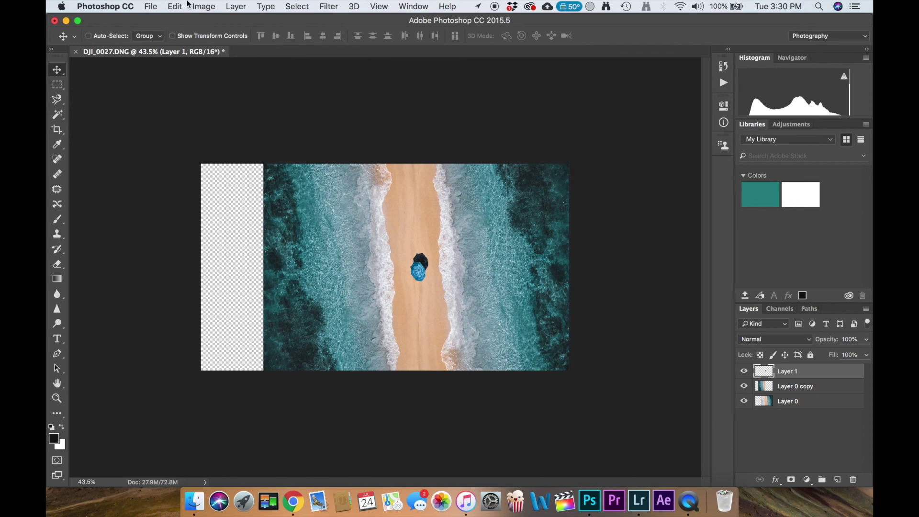
# Save the composite with File > Save as DJI_0027-Edit-2.tif, then switch to Lightroom Classic
pyautogui.click(149, 6)
pyautogui.click(188, 120)
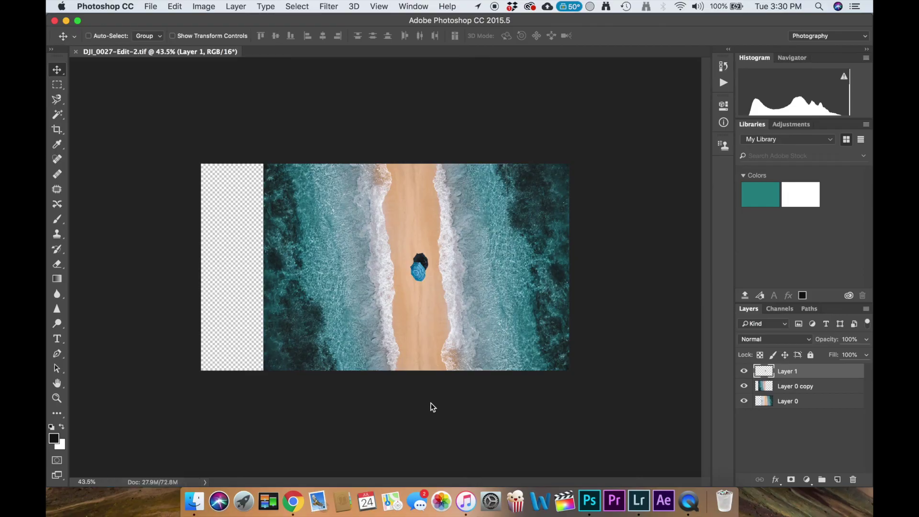
pyautogui.hotkey('ctrl', 'Right')
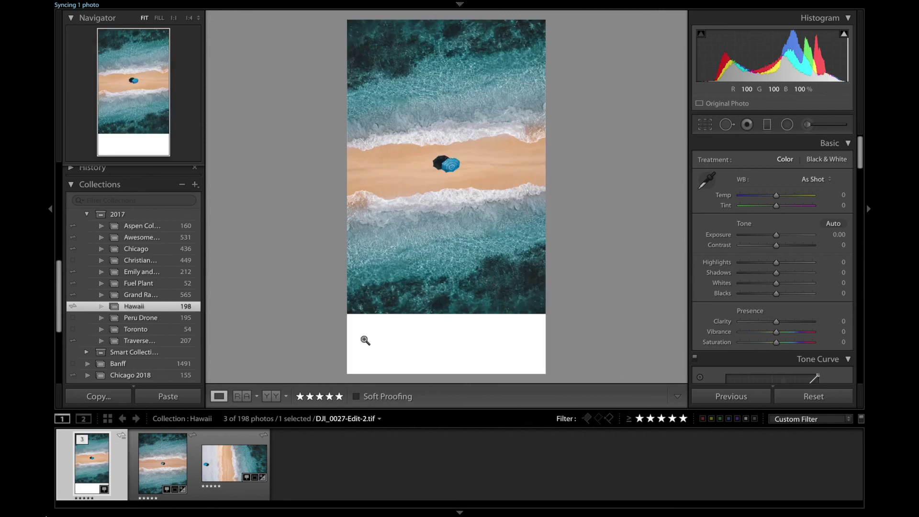
# Rotate DJI_0027-Edit-2.tif to portrait and crop it to 4 x 5, shifting the white band out
pyautogui.hotkey('ctrl', '[')
pyautogui.hotkey('ctrl', '[')
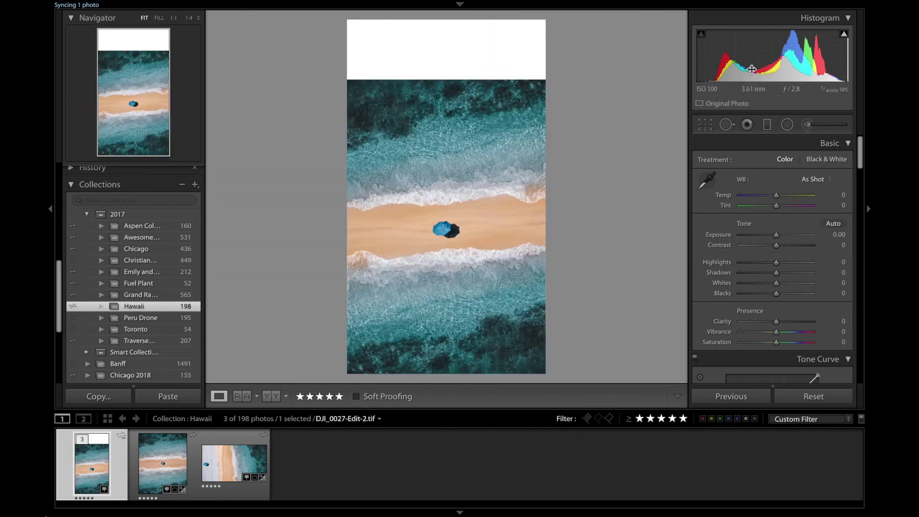
pyautogui.click(704, 125)
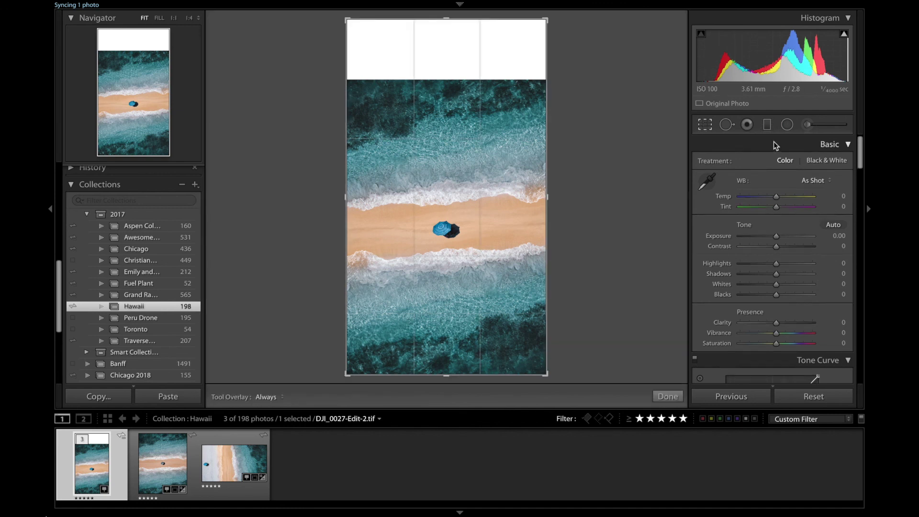
pyautogui.click(814, 165)
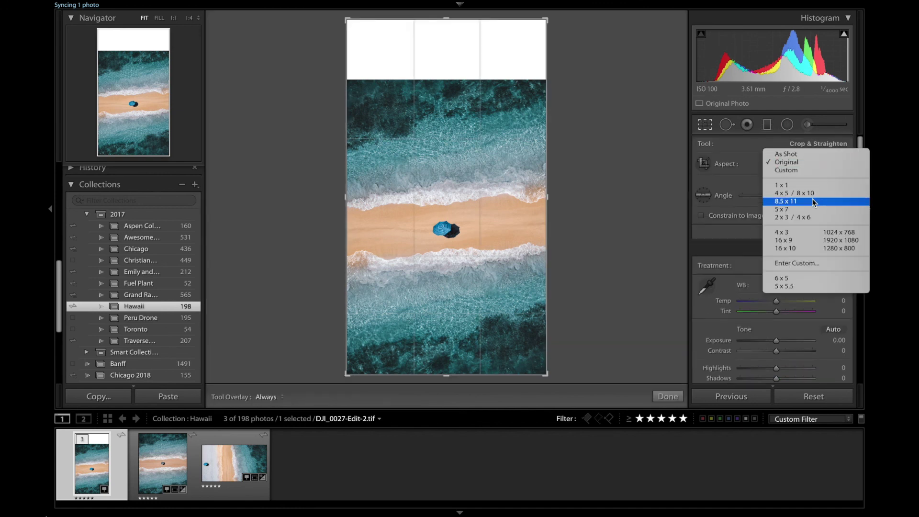
pyautogui.click(795, 192)
pyautogui.moveTo(489, 228); pyautogui.dragTo(488, 199)
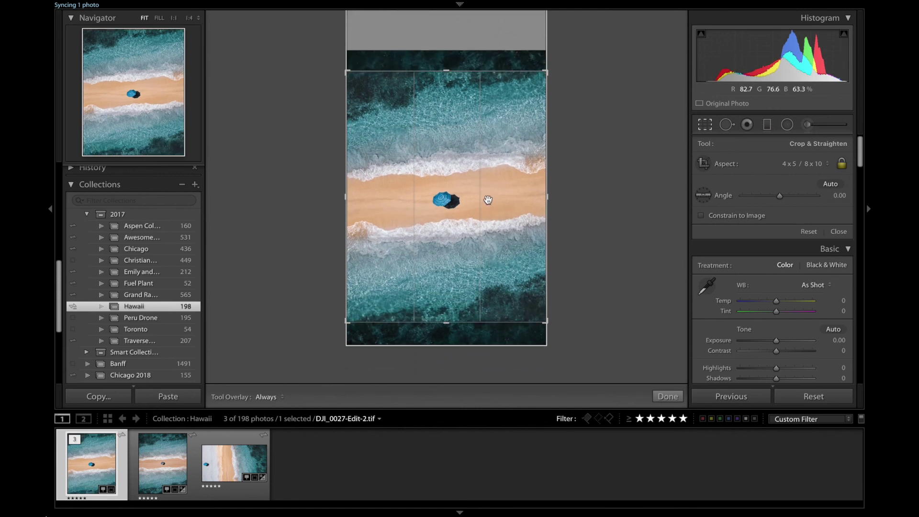
pyautogui.press('Return')
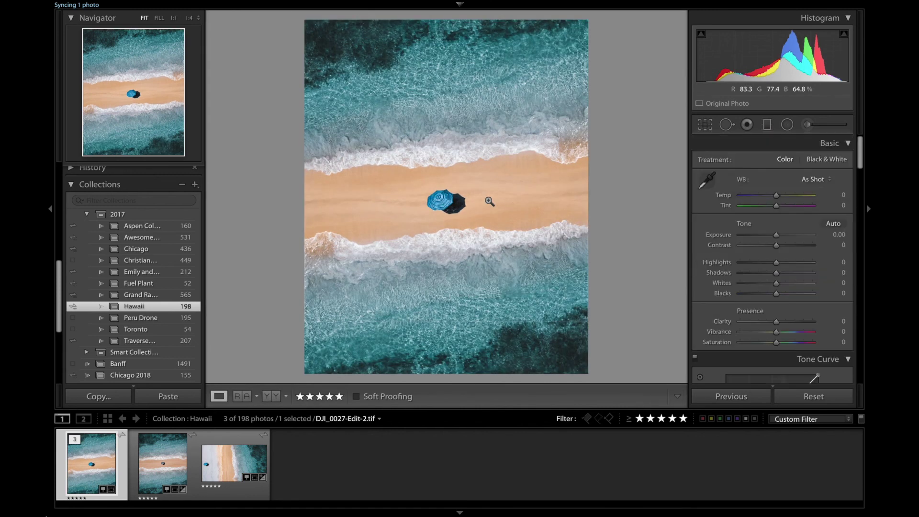